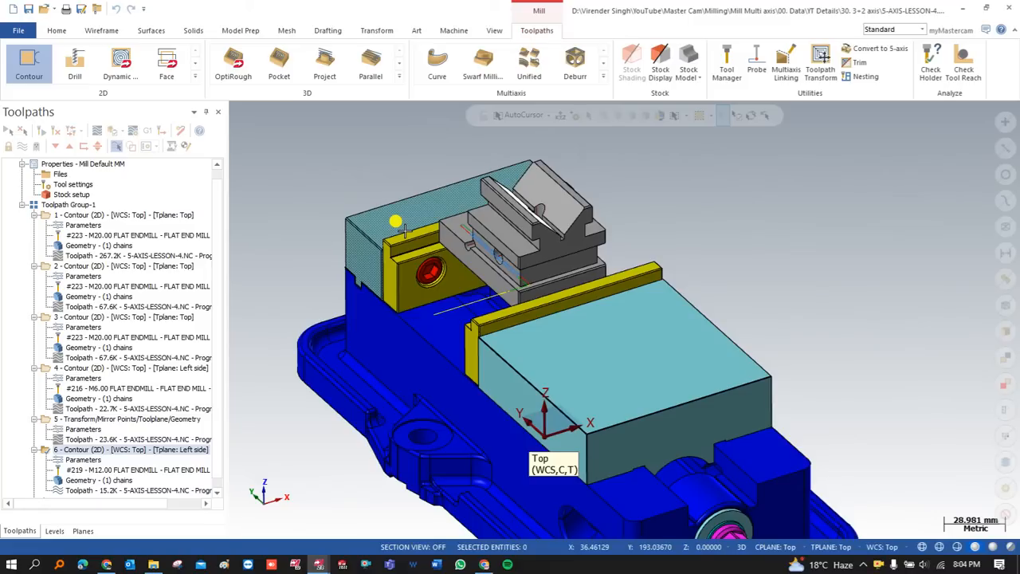
Examine the existing toolpaths of the group, especially the sixth contour operation along the part's side slot, from several angles.
{"action": "left_click", "coordinate": [68, 205]}
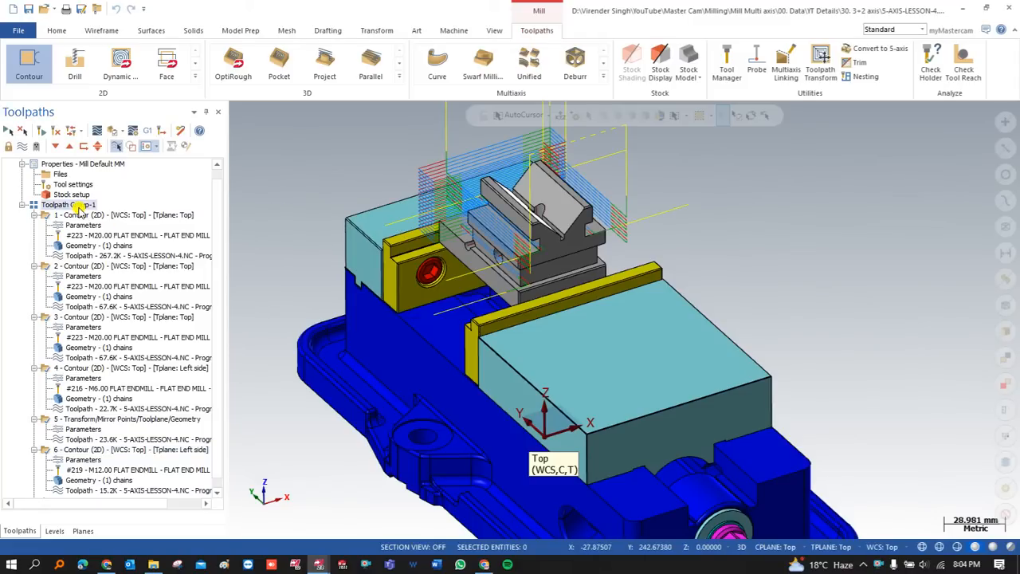
{"action": "scroll", "coordinate": [543, 239], "scroll_direction": "up", "scroll_amount": 2}
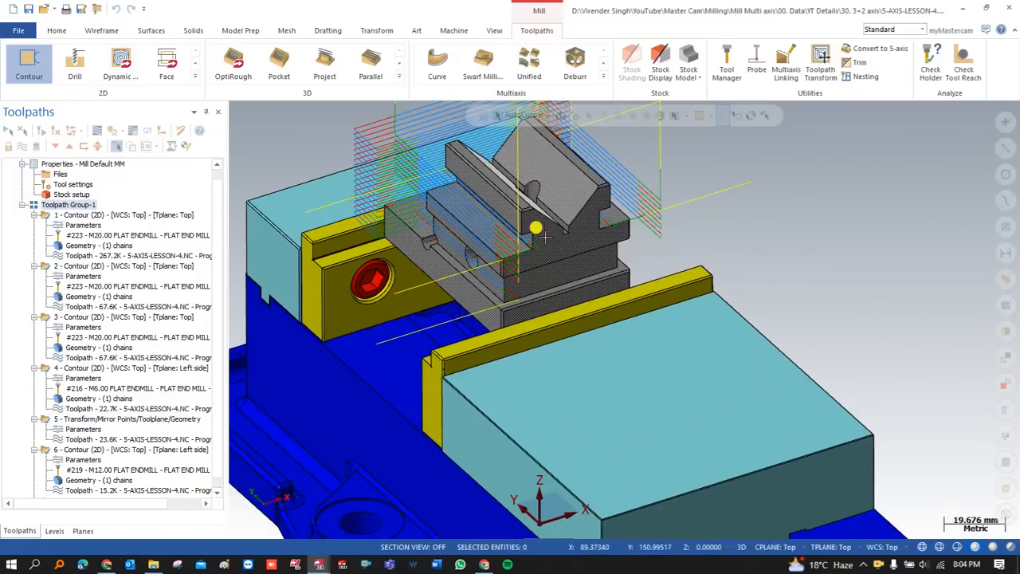
{"action": "left_click_drag", "start_coordinate": [219, 231], "coordinate": [220, 300]}
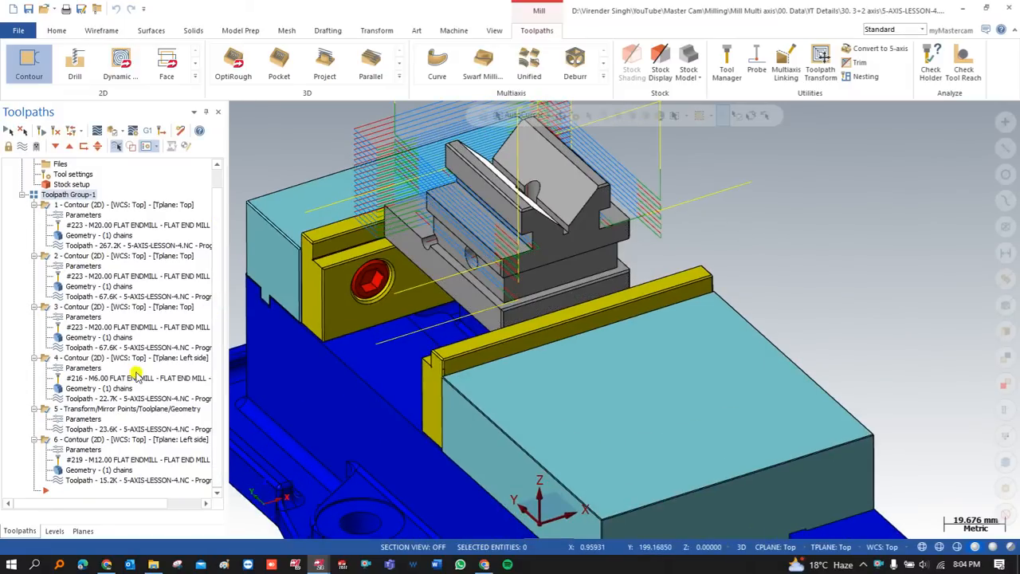
{"action": "left_click", "coordinate": [88, 409]}
{"action": "left_click", "coordinate": [76, 439]}
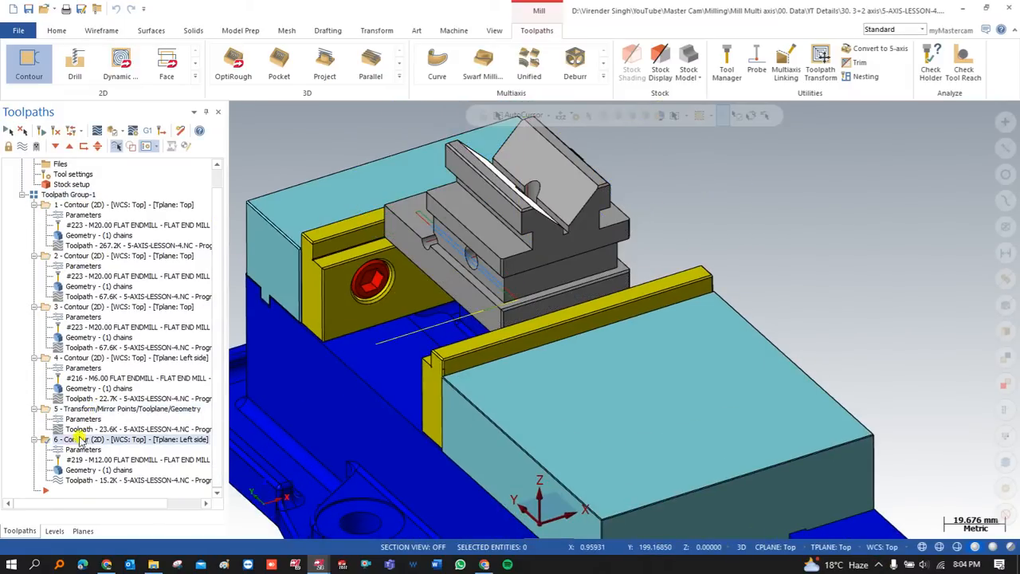
{"action": "middle_click_drag", "start_coordinate": [428, 350], "coordinate": [436, 328]}
{"action": "scroll", "coordinate": [436, 328], "scroll_direction": "down", "scroll_amount": 2}
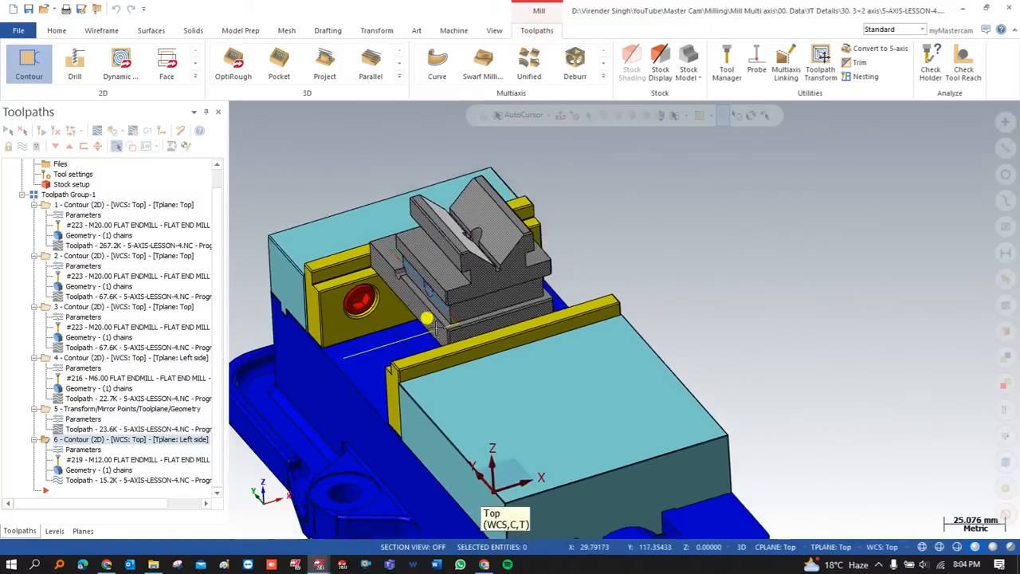
{"action": "scroll", "coordinate": [444, 280], "scroll_direction": "up", "scroll_amount": 2}
{"action": "middle_click_drag", "start_coordinate": [445, 279], "coordinate": [466, 262]}
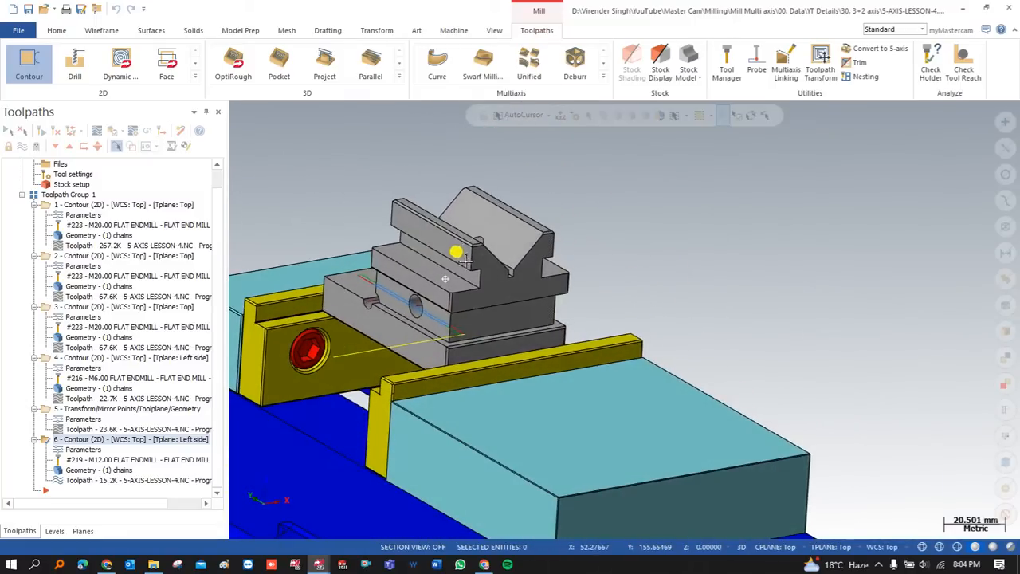
{"action": "scroll", "coordinate": [423, 304], "scroll_direction": "up", "scroll_amount": 2}
{"action": "middle_click_drag", "start_coordinate": [423, 303], "coordinate": [412, 307]}
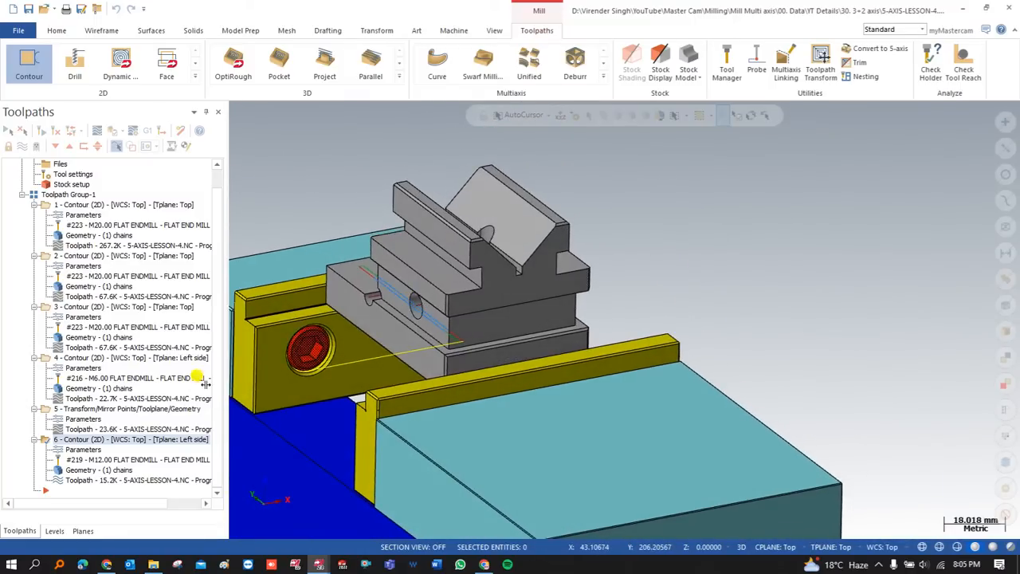
{"action": "middle_click_drag", "start_coordinate": [341, 346], "coordinate": [418, 328]}
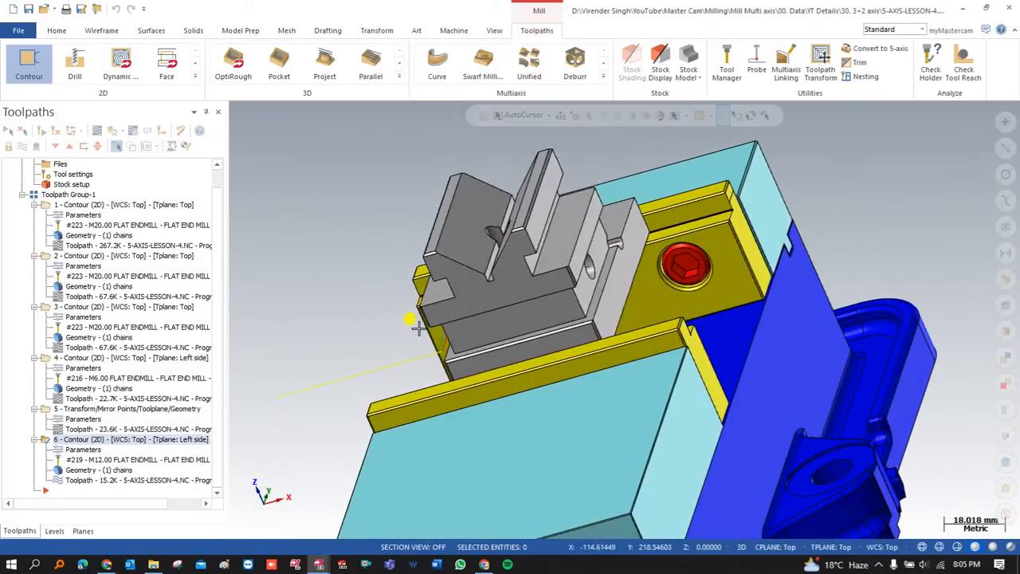
{"action": "middle_click_drag", "start_coordinate": [563, 285], "coordinate": [526, 229]}
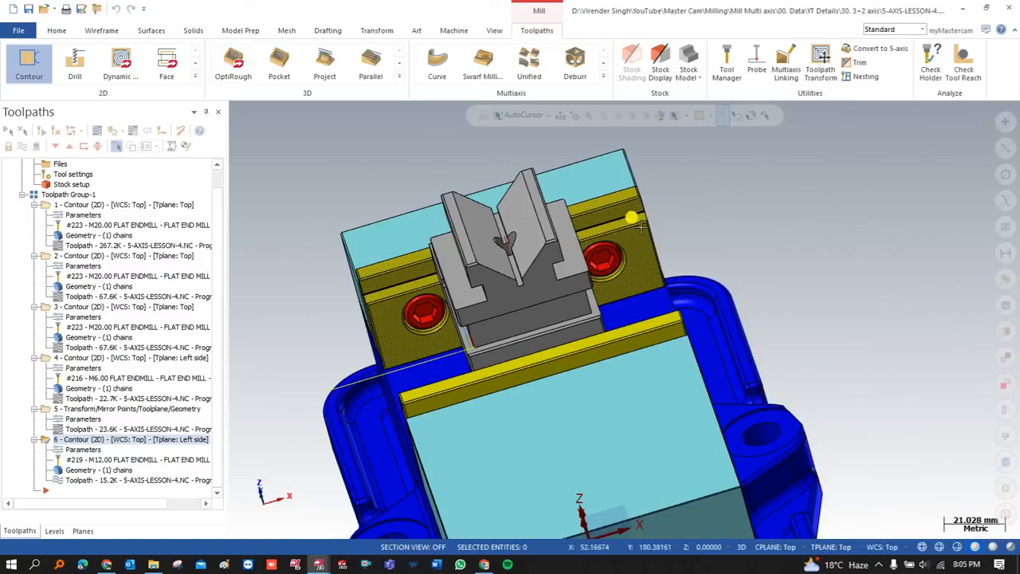
Set up a mirror toolpath transform of contour operation 6 using the tool plane method, creating new operations and geometry.
{"action": "left_click", "coordinate": [821, 64]}
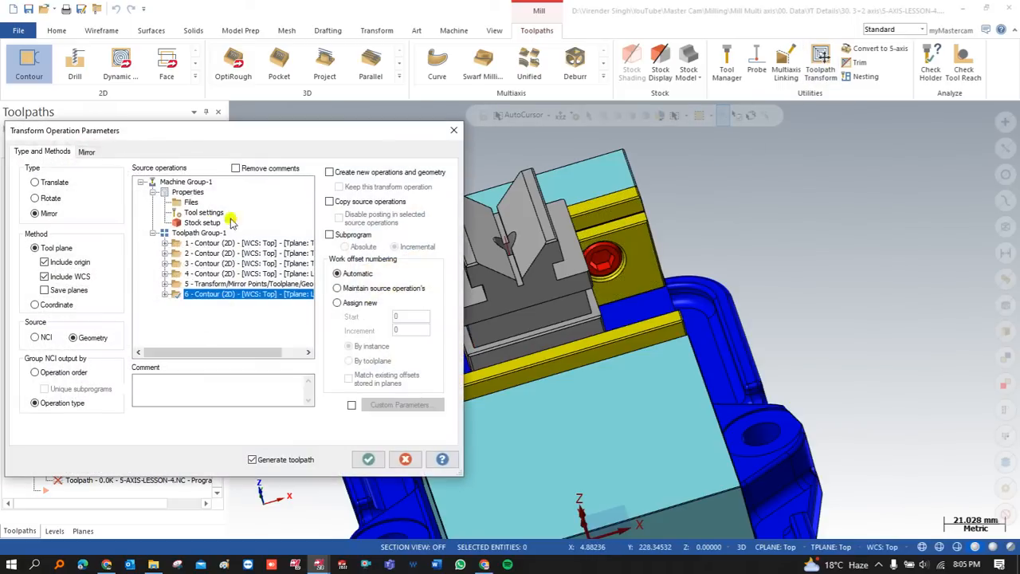
{"action": "left_click", "coordinate": [39, 249]}
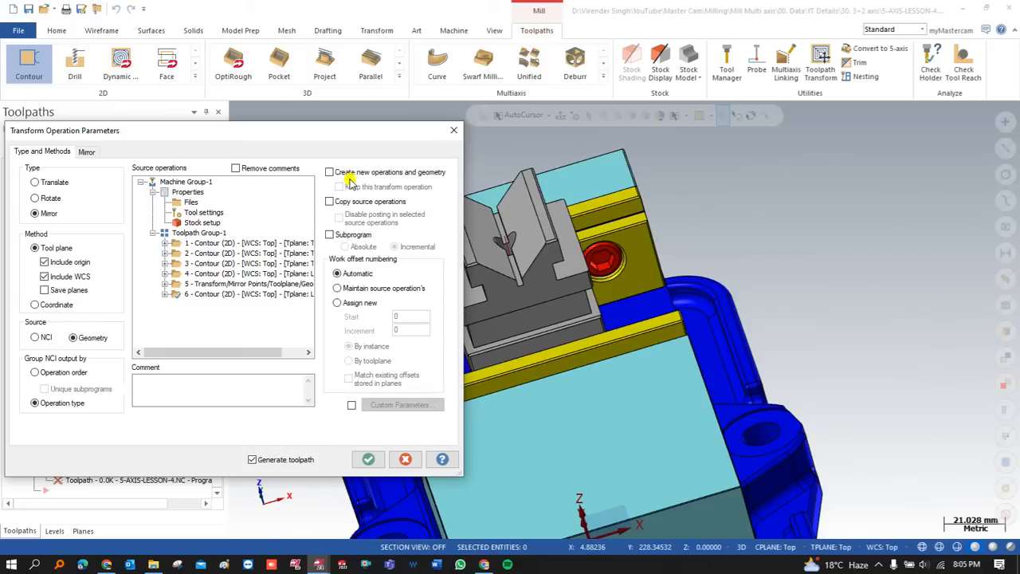
{"action": "left_click", "coordinate": [331, 174]}
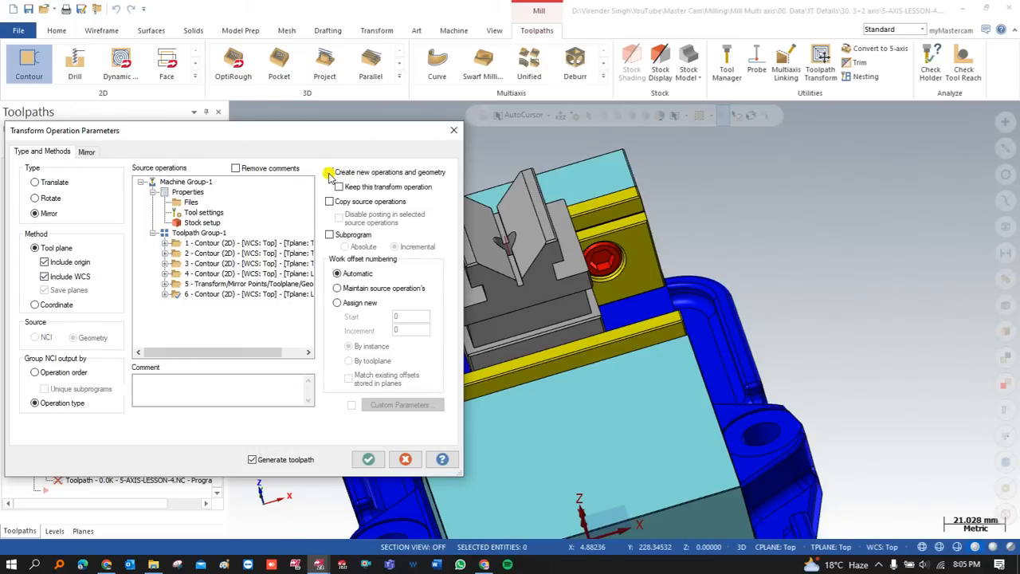
{"action": "left_click", "coordinate": [86, 153]}
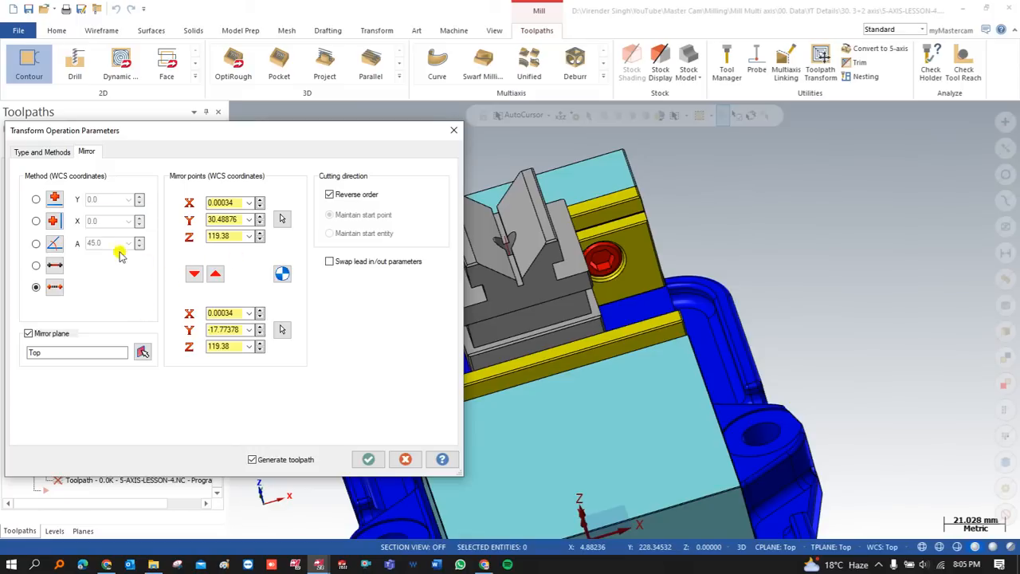
{"action": "left_click", "coordinate": [42, 151]}
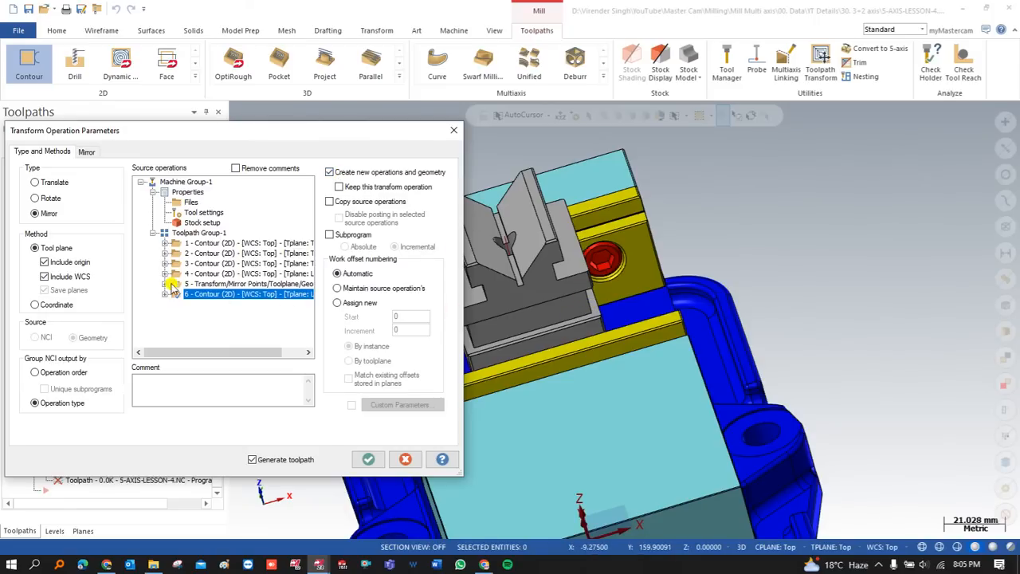
{"action": "left_click", "coordinate": [86, 152]}
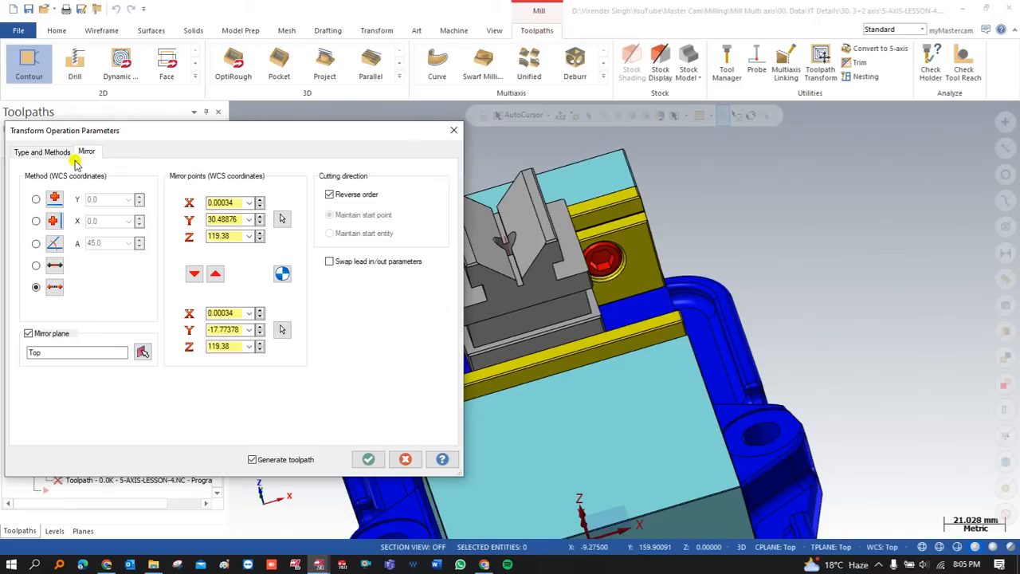
Define the mirror line in the top view through the midpoints of the V-groove's back and front ends, and generate the mirrored toolpath.
{"action": "left_click", "coordinate": [55, 287]}
{"action": "right_click", "coordinate": [399, 182]}
{"action": "left_click", "coordinate": [425, 245]}
{"action": "scroll", "coordinate": [498, 235], "scroll_direction": "up", "scroll_amount": 5}
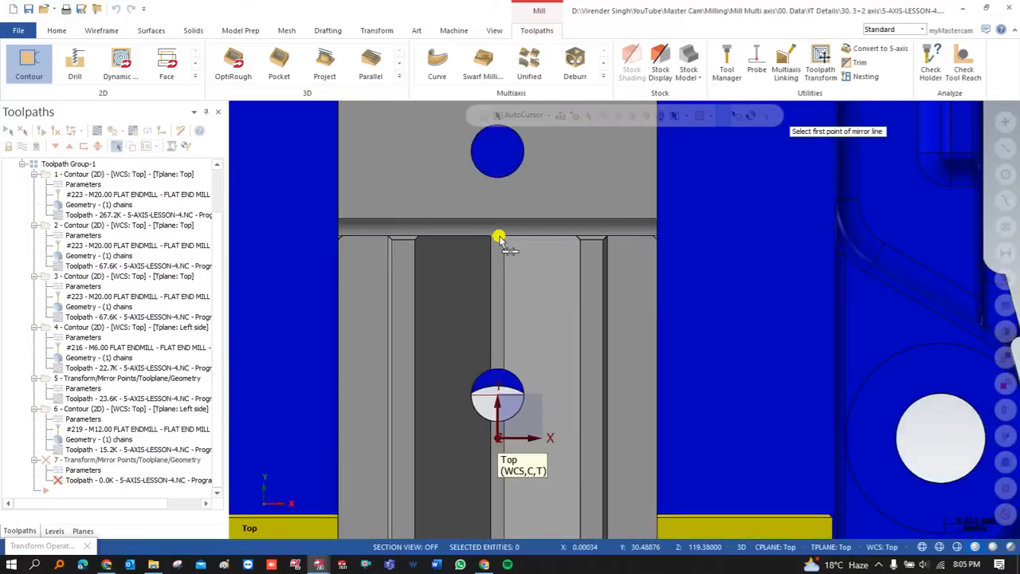
{"action": "left_click", "coordinate": [495, 209]}
{"action": "scroll", "coordinate": [494, 210], "scroll_direction": "down", "scroll_amount": 3}
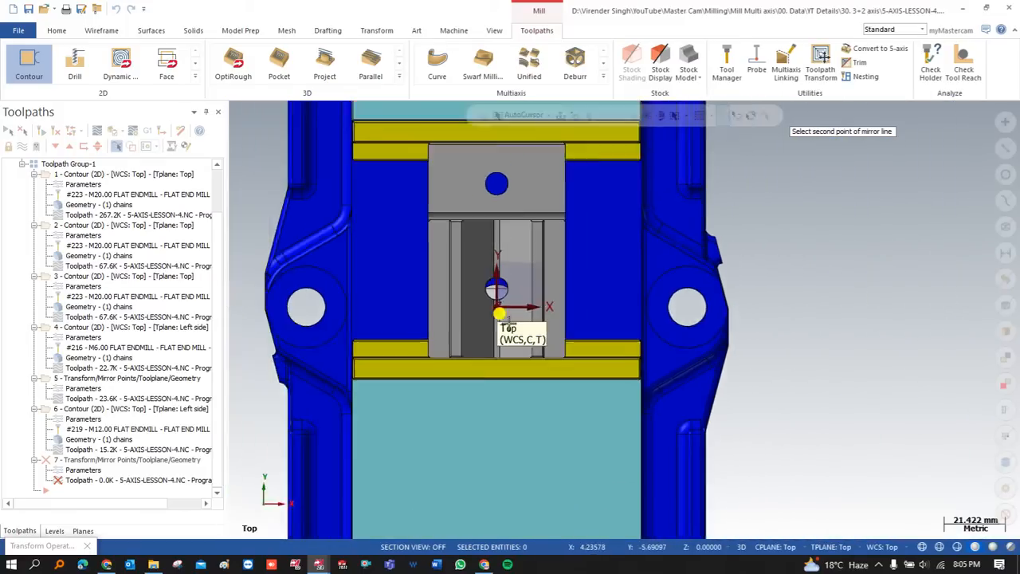
{"action": "scroll", "coordinate": [486, 303], "scroll_direction": "up", "scroll_amount": 5}
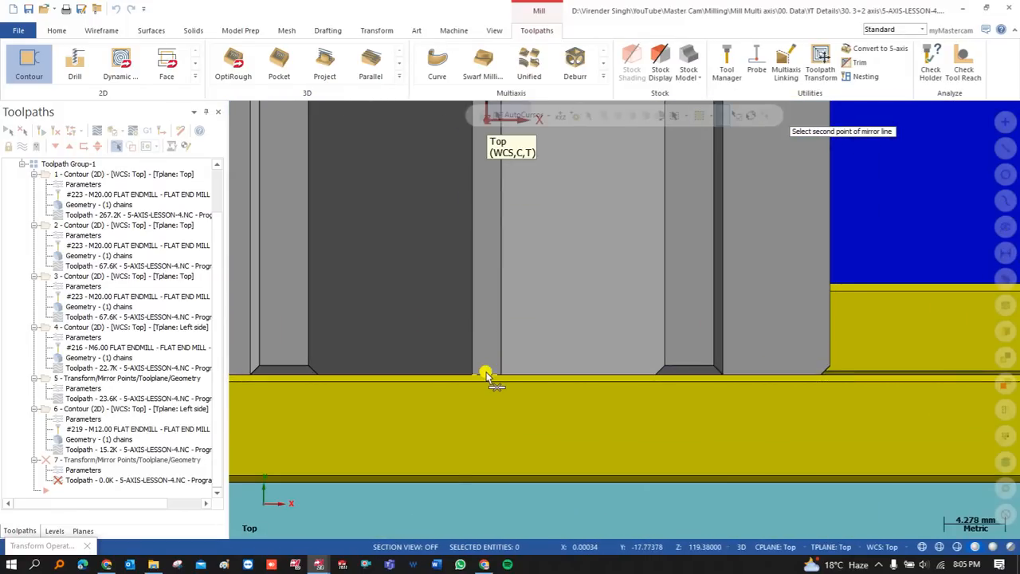
{"action": "left_click", "coordinate": [487, 375]}
{"action": "left_click", "coordinate": [368, 459]}
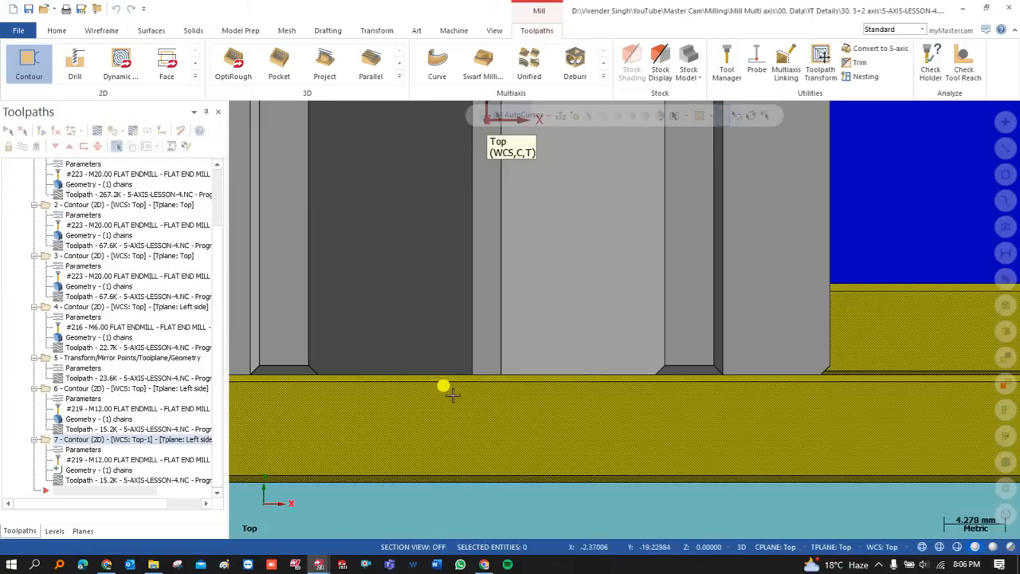
Compare contour operation 6 with the mirrored contour operation 7 on the opposite side of the part.
{"action": "scroll", "coordinate": [462, 376], "scroll_direction": "down", "scroll_amount": 3}
{"action": "scroll", "coordinate": [466, 372], "scroll_direction": "down", "scroll_amount": 3}
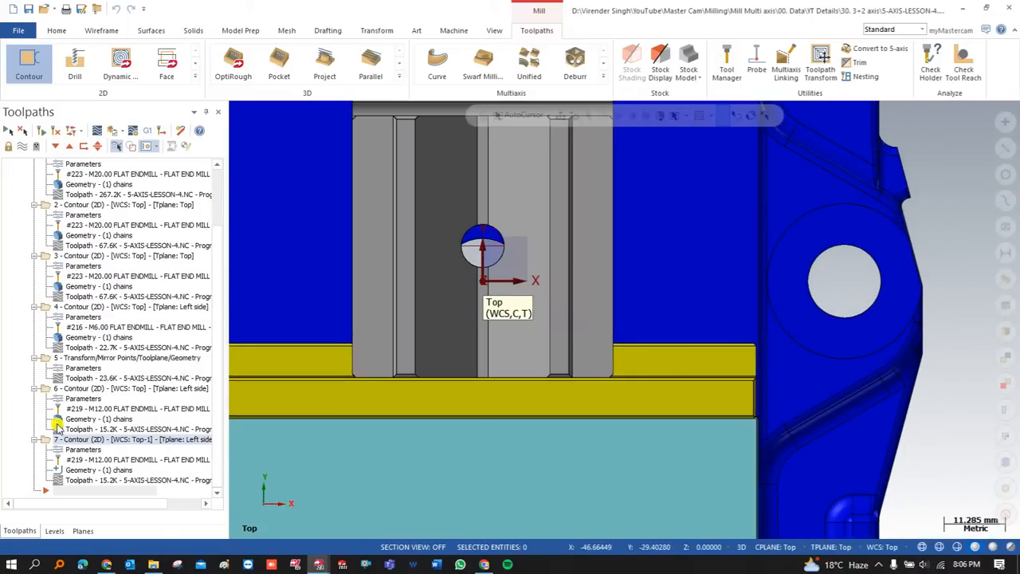
{"action": "left_click", "coordinate": [45, 388]}
{"action": "scroll", "coordinate": [414, 323], "scroll_direction": "down", "scroll_amount": 2}
{"action": "middle_click_drag", "start_coordinate": [416, 318], "coordinate": [503, 253]}
{"action": "left_click", "coordinate": [80, 439]}
{"action": "middle_click_drag", "start_coordinate": [470, 326], "coordinate": [538, 292]}
{"action": "scroll", "coordinate": [539, 294], "scroll_direction": "up", "scroll_amount": 1}
{"action": "middle_click_drag", "start_coordinate": [520, 356], "coordinate": [481, 240]}
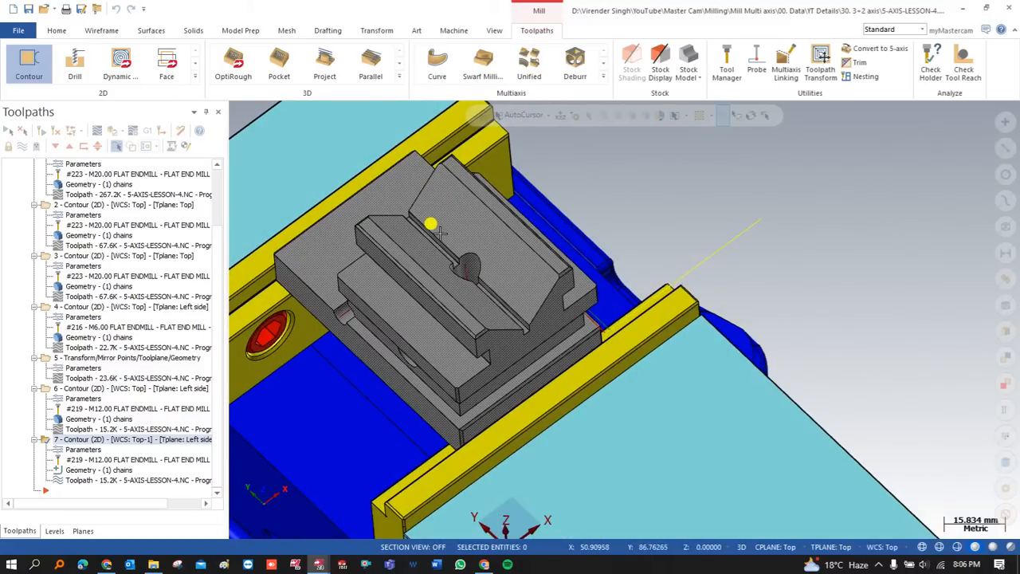
{"action": "scroll", "coordinate": [439, 234], "scroll_direction": "down", "scroll_amount": 3}
{"action": "middle_click_drag", "start_coordinate": [458, 239], "coordinate": [437, 225]}
{"action": "scroll", "coordinate": [469, 222], "scroll_direction": "up", "scroll_amount": 1}
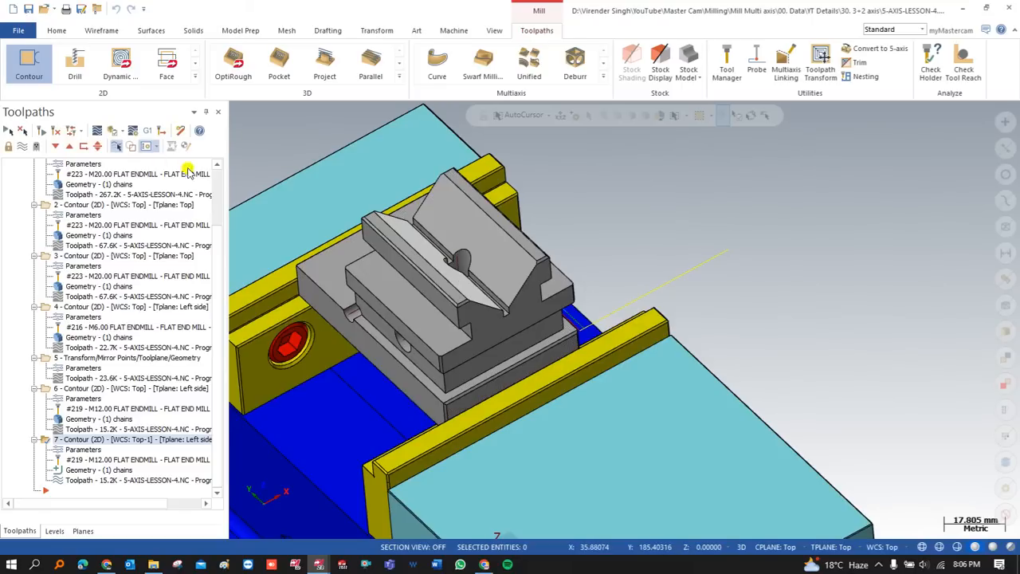
Start a 2D contour toolpath chained along the bottom edge of the recessed front wall above the part's base.
{"action": "left_click", "coordinate": [28, 63]}
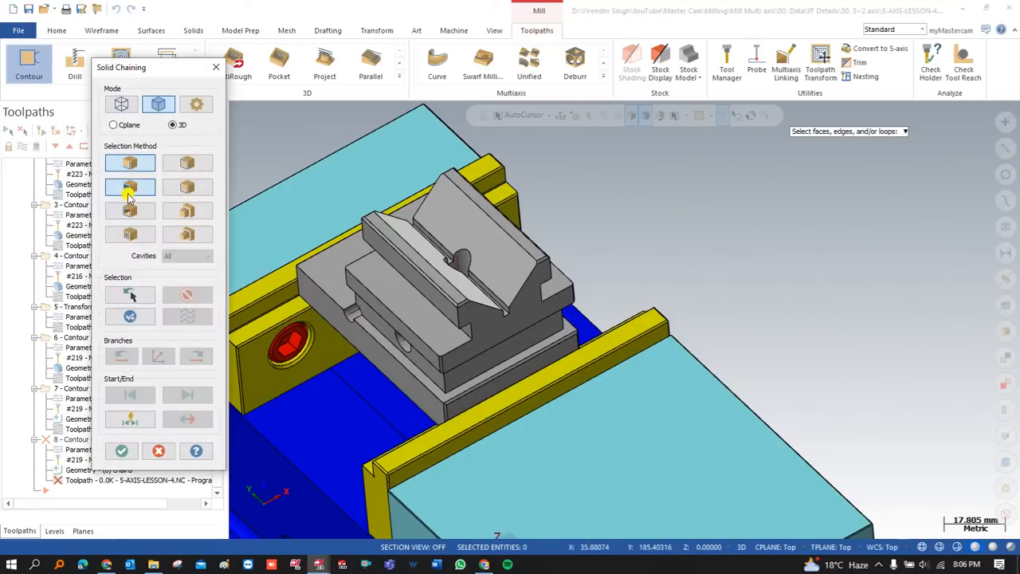
{"action": "scroll", "coordinate": [455, 387], "scroll_direction": "up", "scroll_amount": 4}
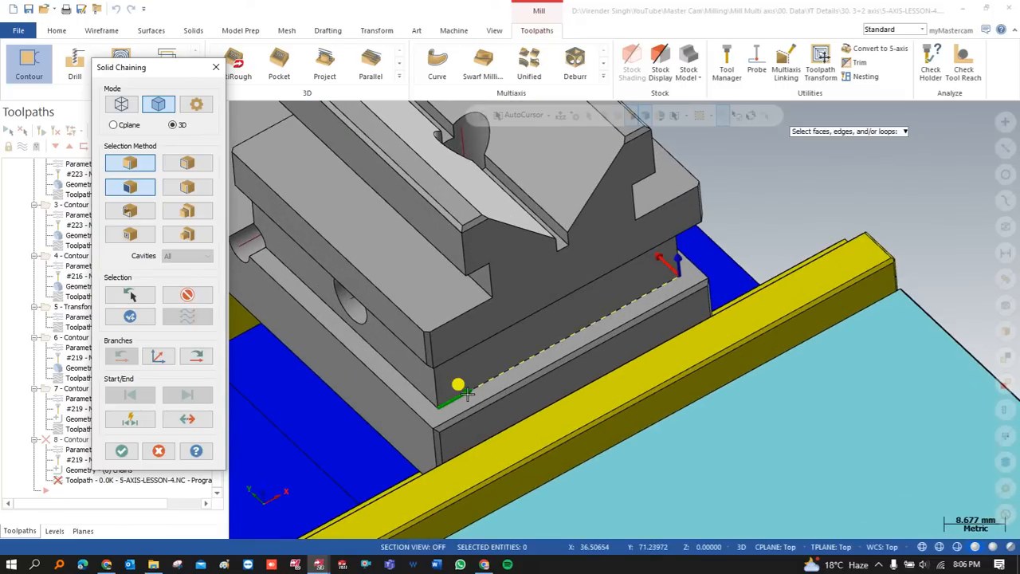
{"action": "left_click", "coordinate": [121, 451]}
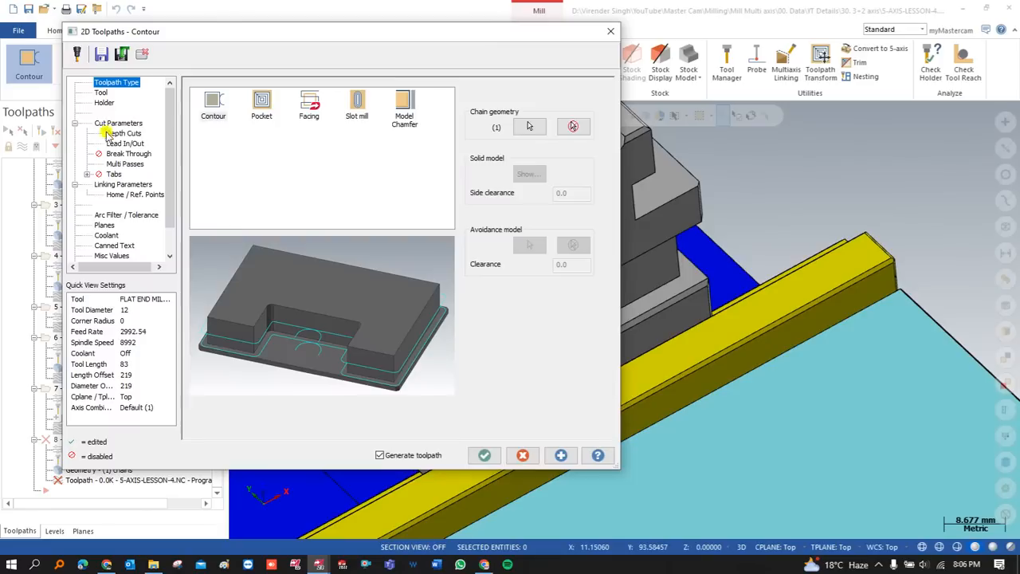
Create a slot mill for the contour with a 50 mm cutting diameter, 50 mm overall length and 6 mm thickness.
{"action": "left_click", "coordinate": [99, 94]}
{"action": "right_click", "coordinate": [255, 158]}
{"action": "left_click", "coordinate": [282, 175]}
{"action": "double_click", "coordinate": [266, 268]}
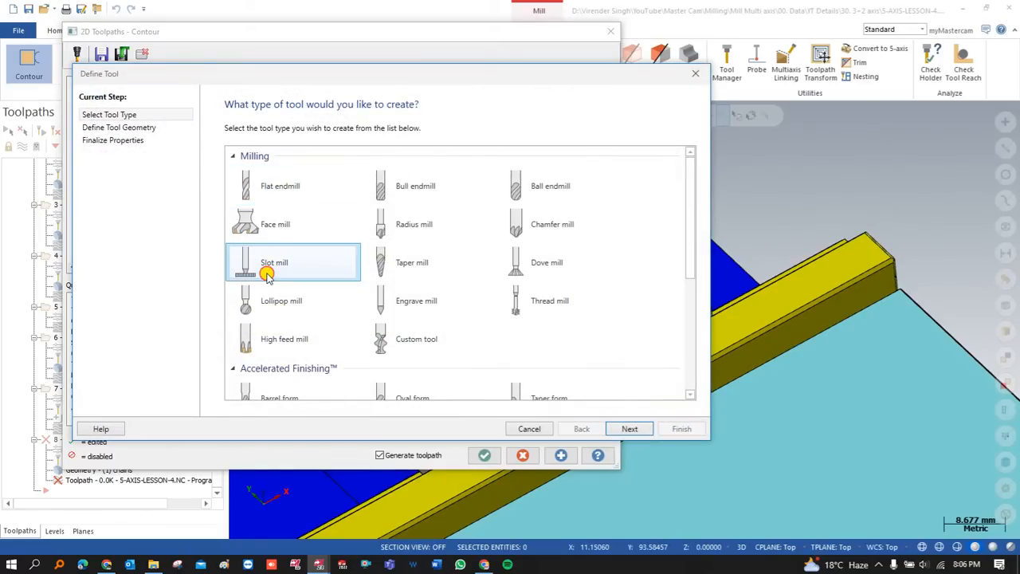
{"action": "left_click", "coordinate": [386, 207]}
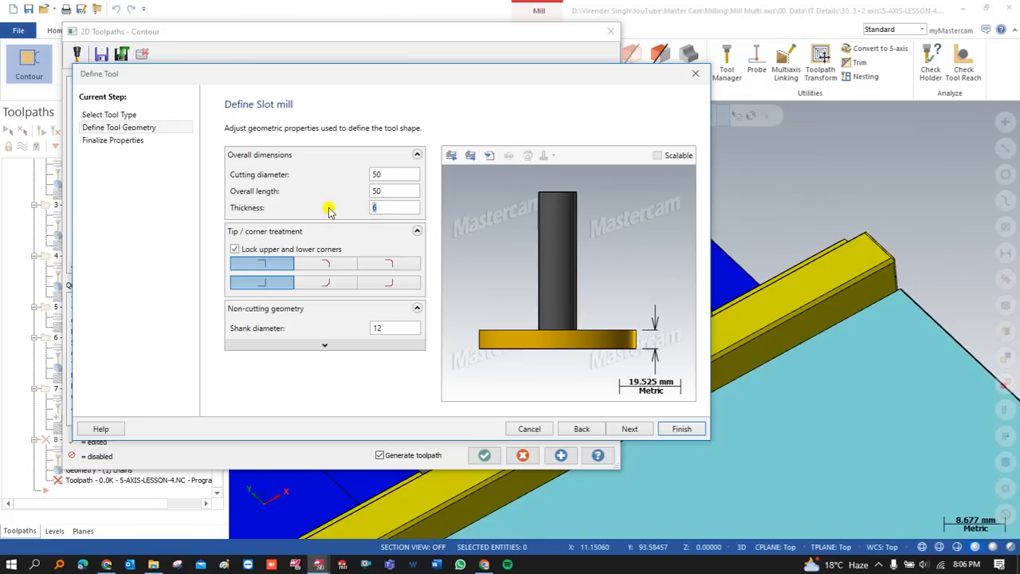
{"action": "left_click", "coordinate": [679, 428]}
Turn off depth cuts for the slot mill contour, review its linking parameters and generate the toolpath.
{"action": "left_click", "coordinate": [106, 126]}
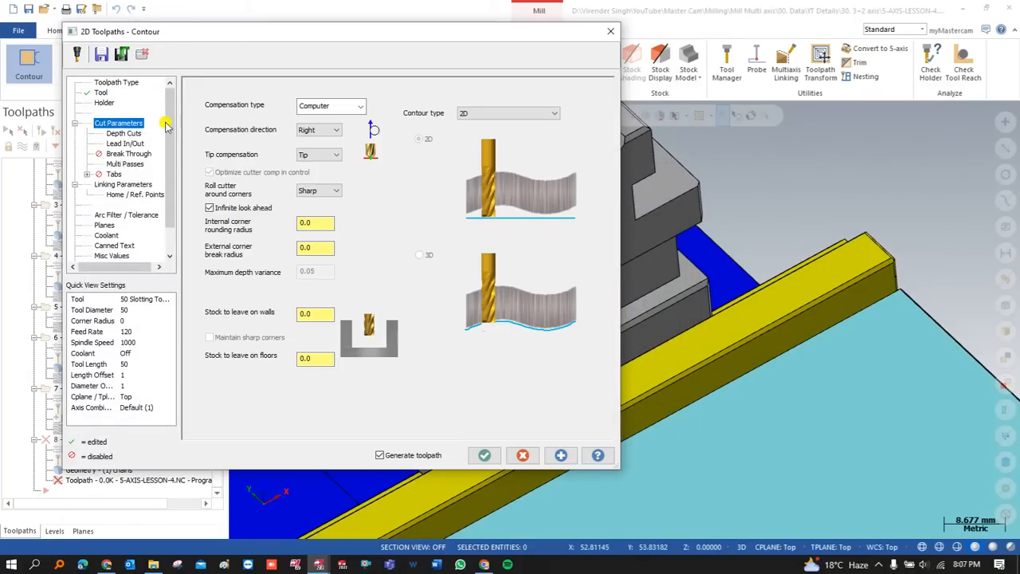
{"action": "left_click", "coordinate": [118, 134]}
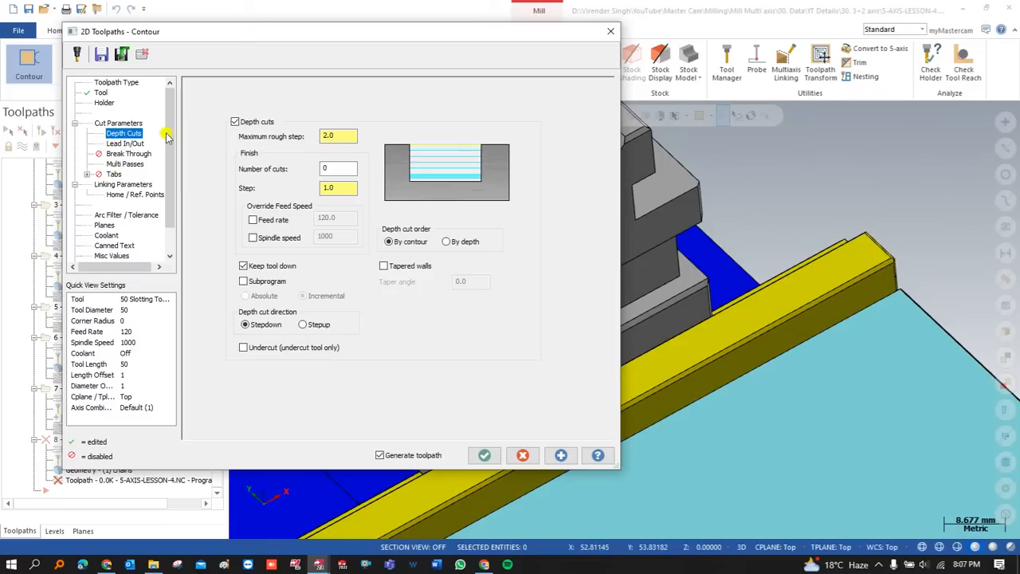
{"action": "left_click", "coordinate": [234, 123]}
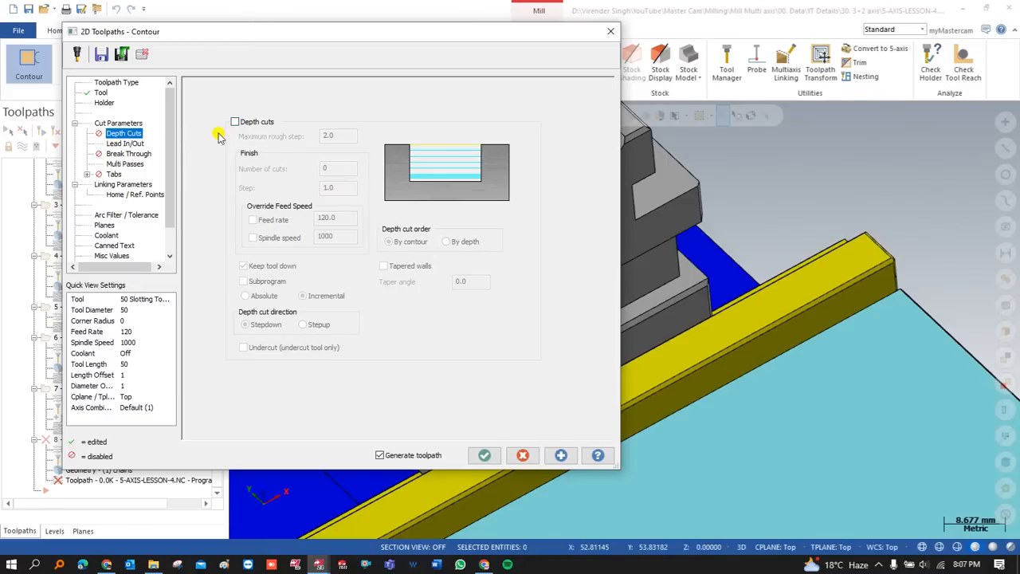
{"action": "left_click", "coordinate": [123, 186]}
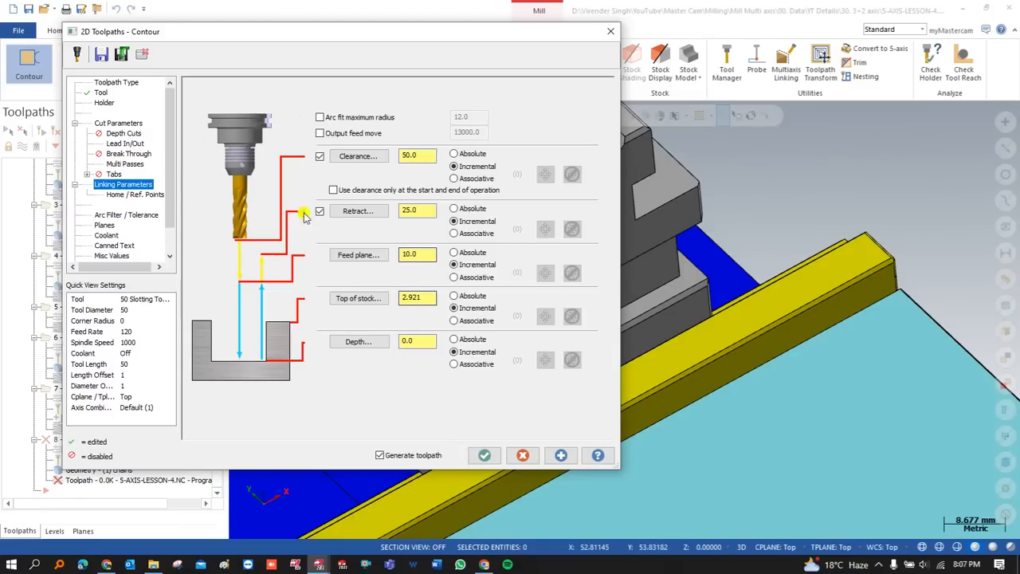
{"action": "left_click", "coordinate": [480, 456]}
Backplot the slot mill contour operation and check the tool's motion relative to the part and vise, leaving the simulation when done.
{"action": "scroll", "coordinate": [470, 318], "scroll_direction": "down", "scroll_amount": 4}
{"action": "mouse_move", "coordinate": [433, 301]}
{"action": "middle_mouse_down"}
{"action": "mouse_move", "coordinate": [423, 292]}
{"action": "mouse_move", "coordinate": [451, 296]}
{"action": "middle_mouse_up"}
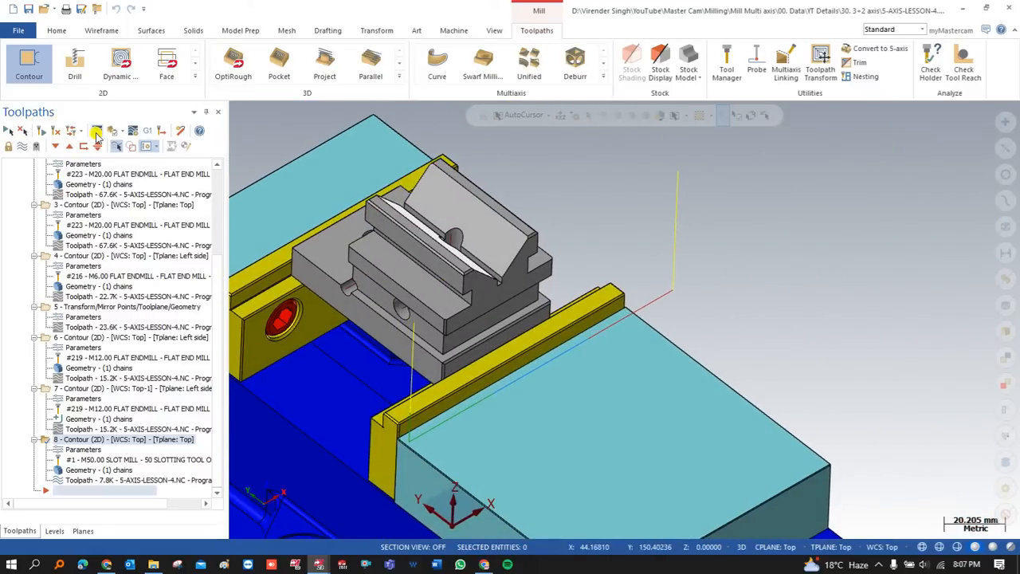
{"action": "left_click", "coordinate": [96, 131]}
{"action": "left_click", "coordinate": [241, 110]}
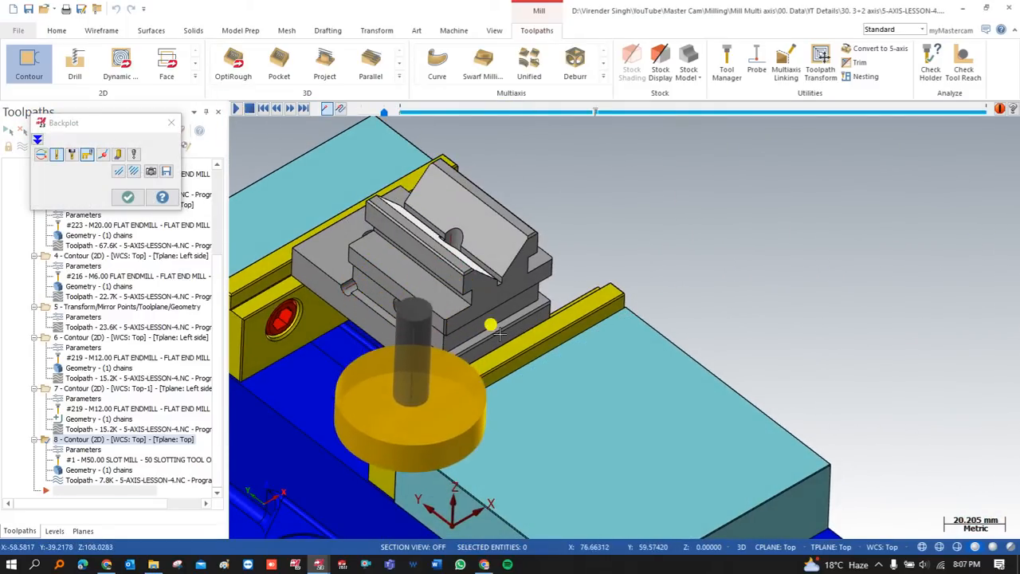
{"action": "scroll", "coordinate": [502, 327], "scroll_direction": "up", "scroll_amount": 2}
{"action": "middle_click_drag", "start_coordinate": [512, 328], "coordinate": [481, 271]}
{"action": "scroll", "coordinate": [540, 308], "scroll_direction": "down", "scroll_amount": 2}
{"action": "middle_click_drag", "start_coordinate": [540, 307], "coordinate": [408, 275]}
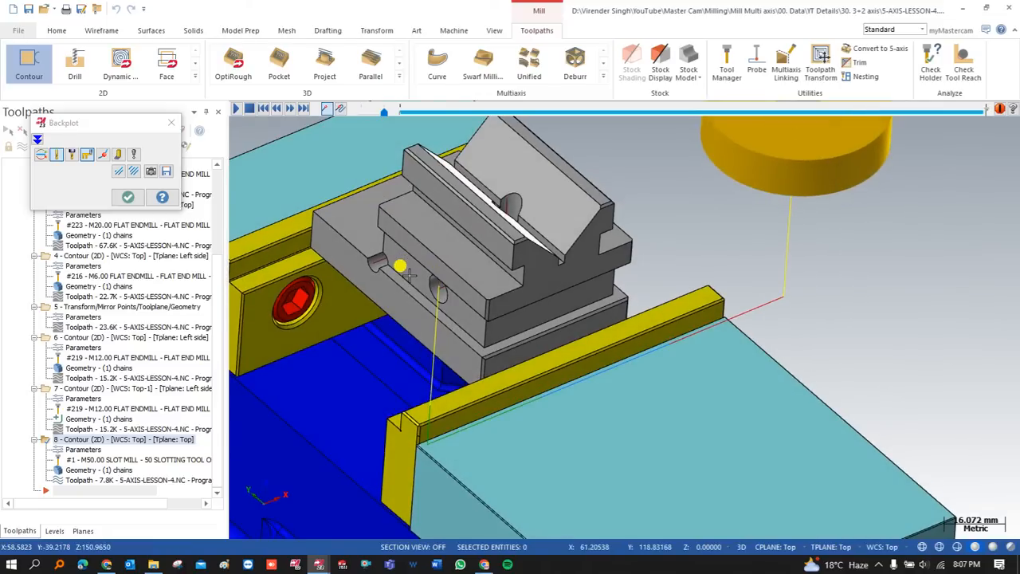
{"action": "key", "text": "Escape"}
{"action": "scroll", "coordinate": [408, 275], "scroll_direction": "down", "scroll_amount": 2}
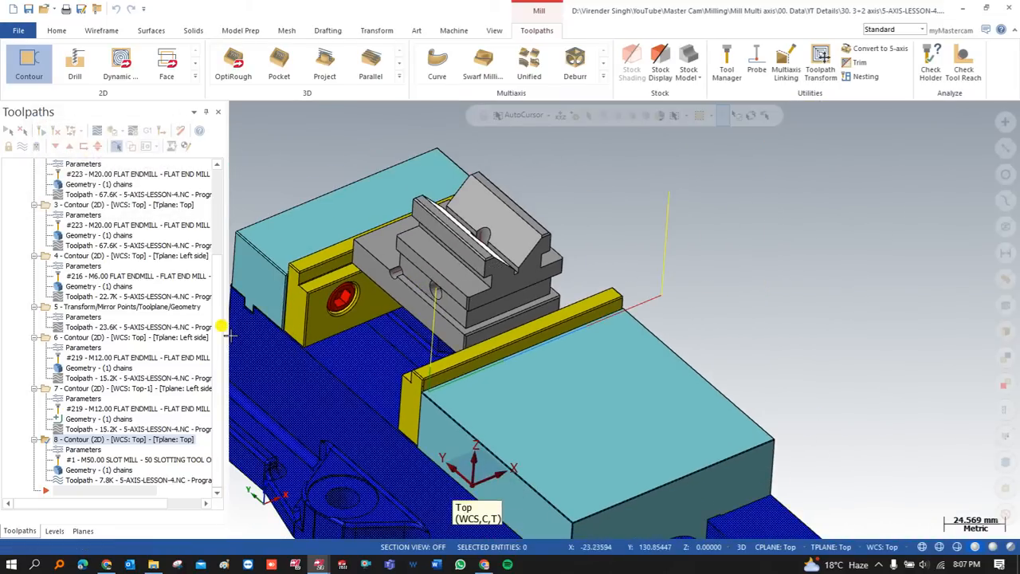
Give the slot mill contour 4 rough multi passes with a new spacing and regenerate the toolpath.
{"action": "left_click", "coordinate": [80, 450]}
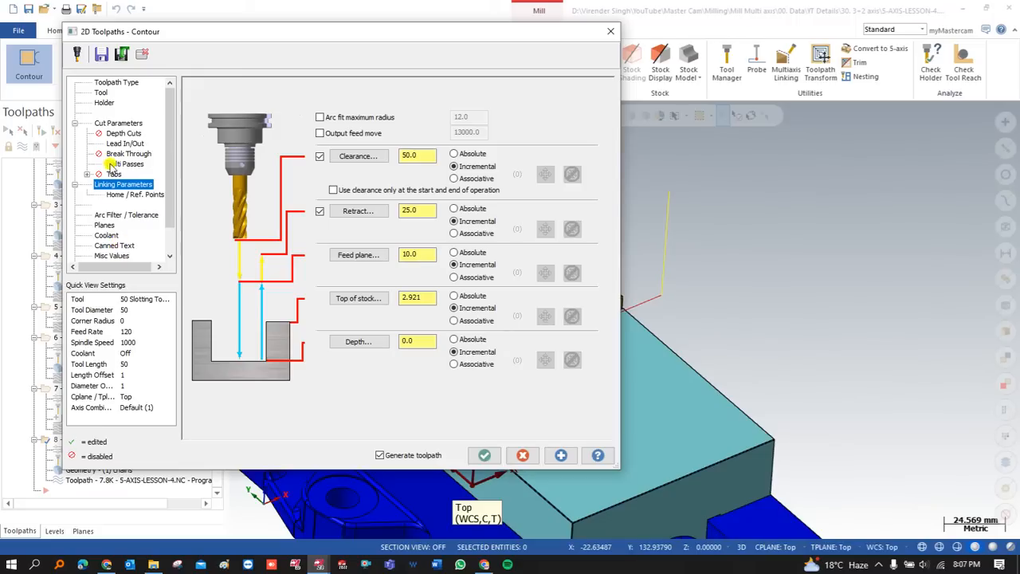
{"action": "left_click", "coordinate": [120, 134]}
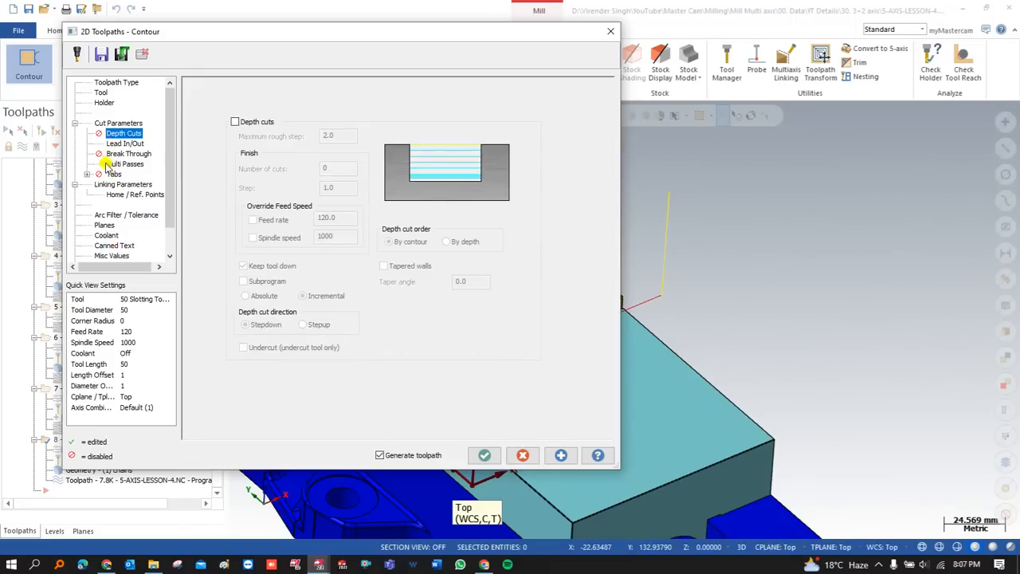
{"action": "left_click", "coordinate": [117, 164]}
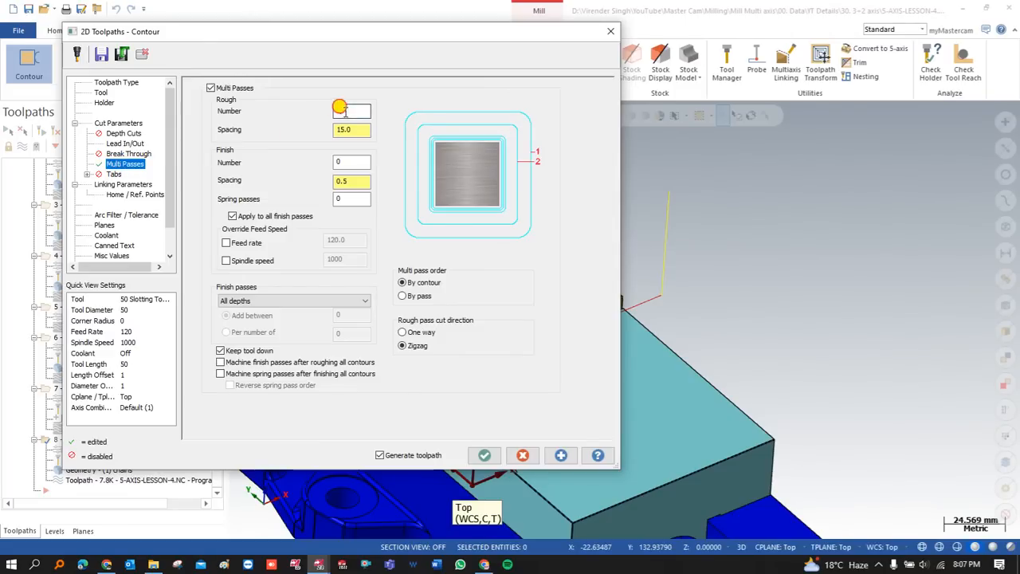
{"action": "left_click_drag", "start_coordinate": [358, 127], "coordinate": [287, 132]}
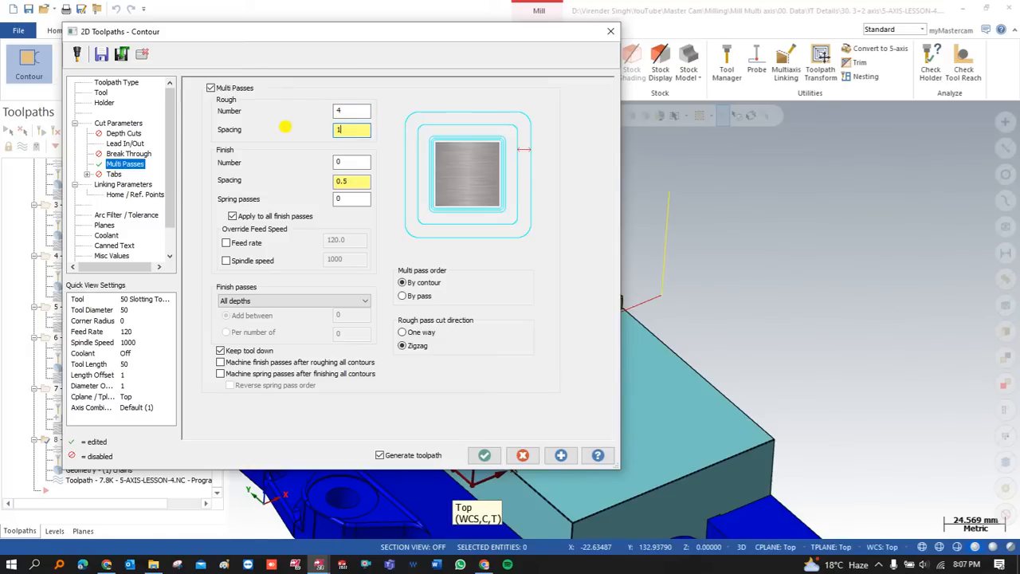
{"action": "left_click", "coordinate": [483, 455]}
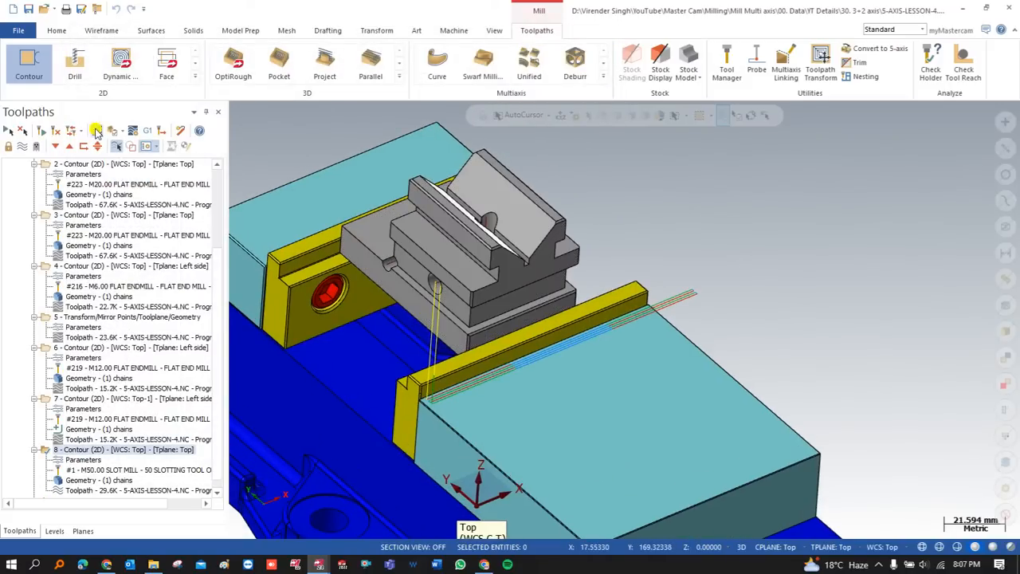
Backplot the regenerated slot mill contour and examine the passes from different sides of the vise, leaving the simulation when done.
{"action": "left_click", "coordinate": [95, 132]}
{"action": "left_click", "coordinate": [236, 109]}
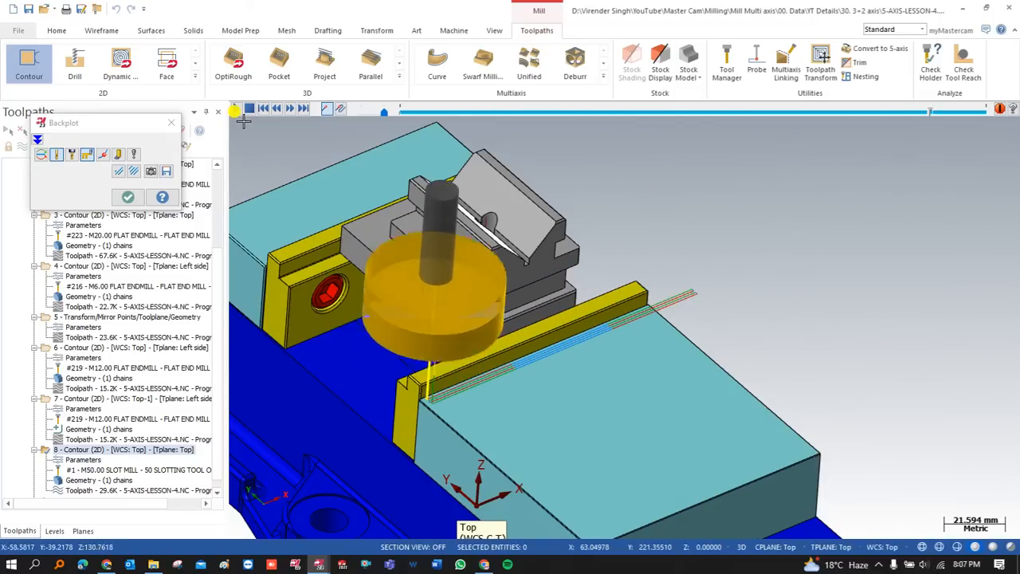
{"action": "middle_click_drag", "start_coordinate": [357, 223], "coordinate": [301, 222]}
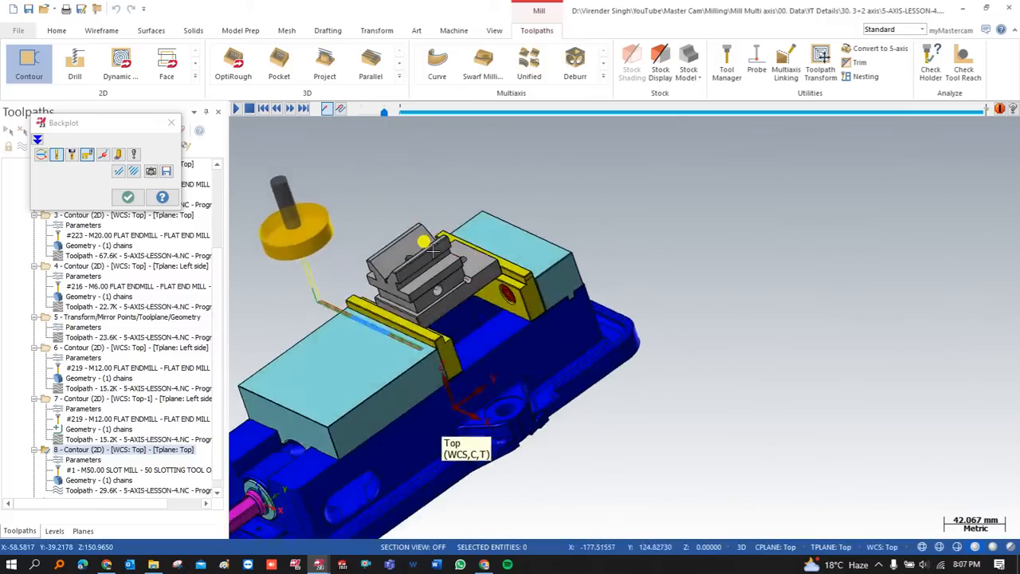
{"action": "scroll", "coordinate": [420, 261], "scroll_direction": "up", "scroll_amount": 2}
{"action": "scroll", "coordinate": [420, 261], "scroll_direction": "up", "scroll_amount": 1}
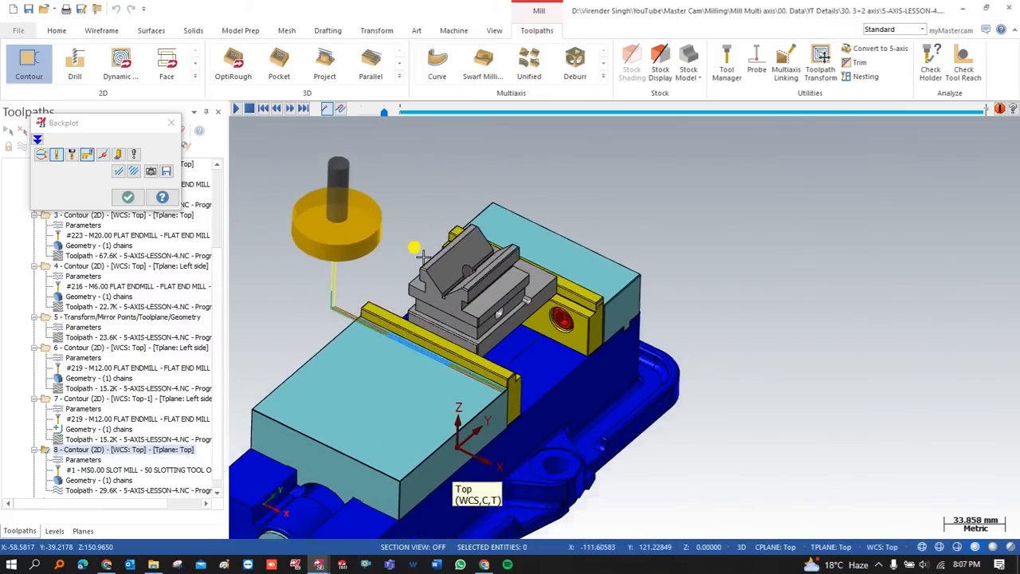
{"action": "key", "text": "Escape"}
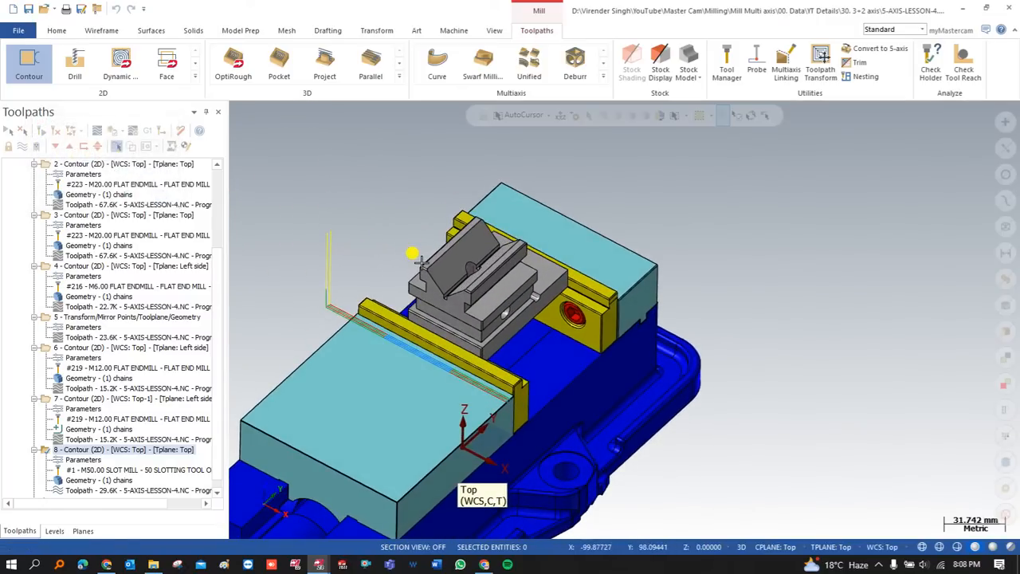
Start a new plane from the solid face of the V-groove's sloped wall, accepting the first proposed orientation.
{"action": "middle_click_drag", "start_coordinate": [469, 272], "coordinate": [420, 255]}
{"action": "scroll", "coordinate": [446, 226], "scroll_direction": "up", "scroll_amount": 4}
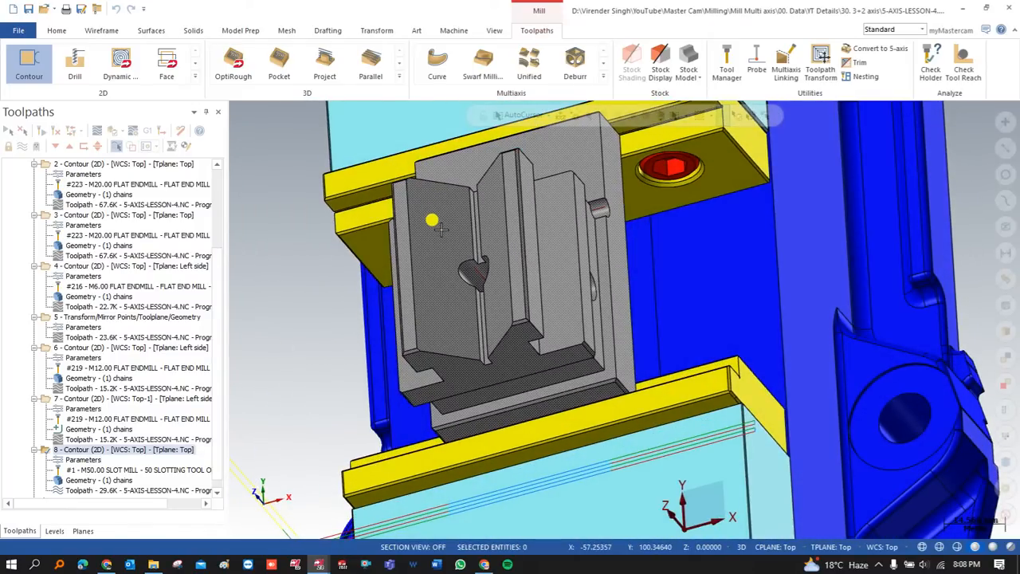
{"action": "mouse_move", "coordinate": [435, 237]}
{"action": "middle_mouse_down"}
{"action": "mouse_move", "coordinate": [420, 263]}
{"action": "mouse_move", "coordinate": [444, 265]}
{"action": "mouse_move", "coordinate": [428, 275]}
{"action": "mouse_move", "coordinate": [433, 265]}
{"action": "mouse_move", "coordinate": [451, 267]}
{"action": "mouse_move", "coordinate": [428, 258]}
{"action": "mouse_move", "coordinate": [425, 244]}
{"action": "middle_mouse_up"}
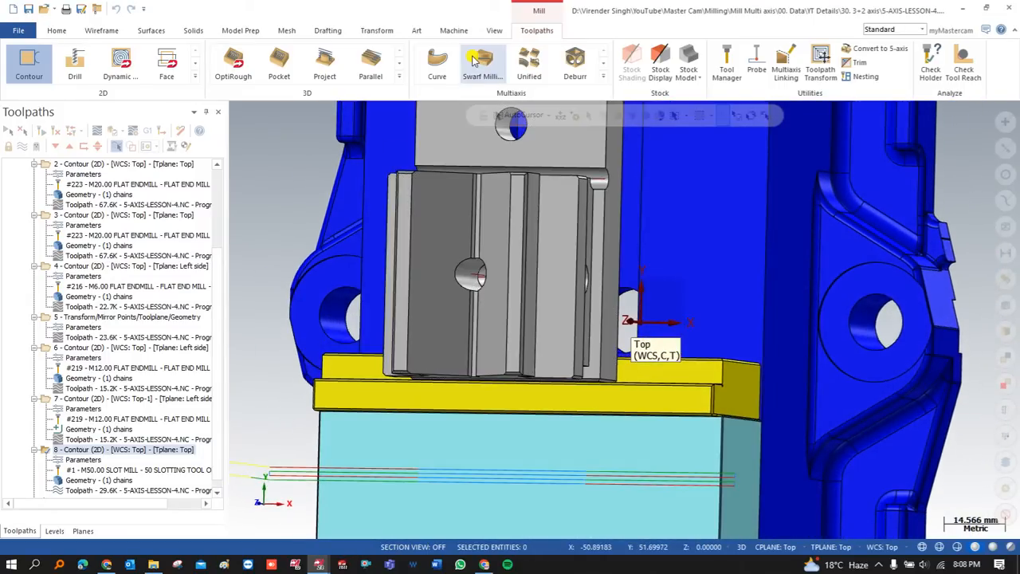
{"action": "left_click", "coordinate": [83, 530]}
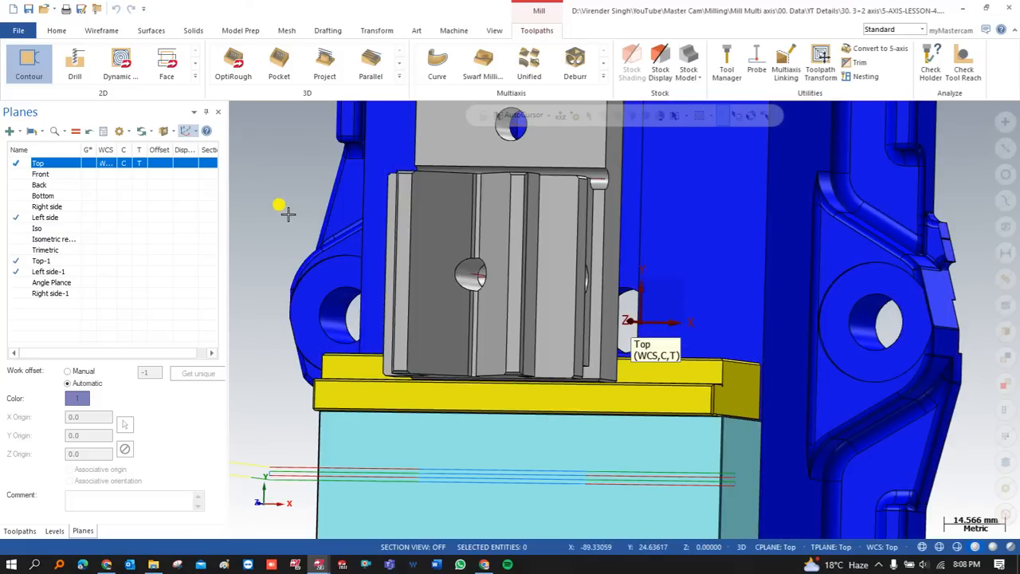
{"action": "left_click", "coordinate": [9, 131]}
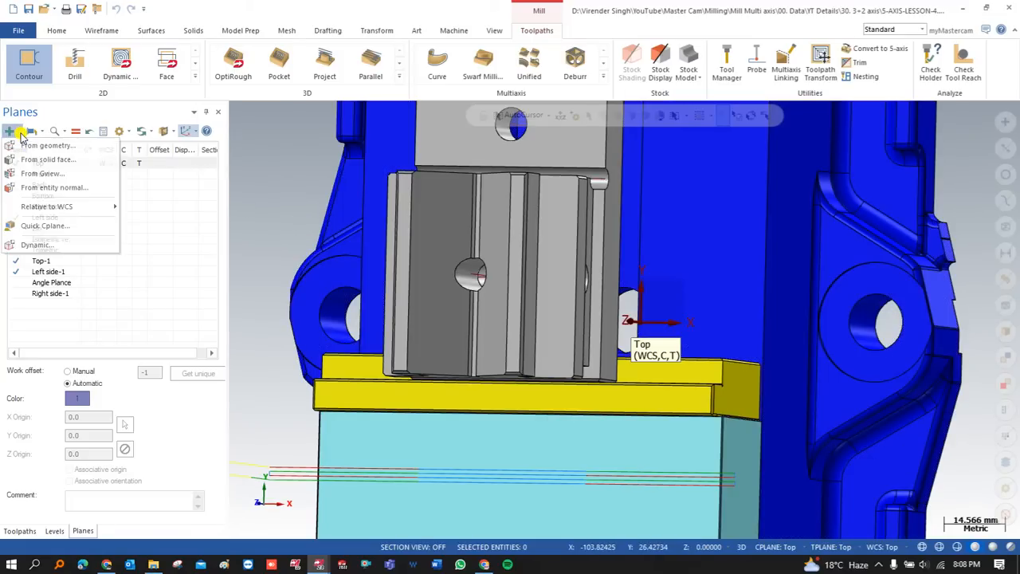
{"action": "left_click", "coordinate": [68, 160]}
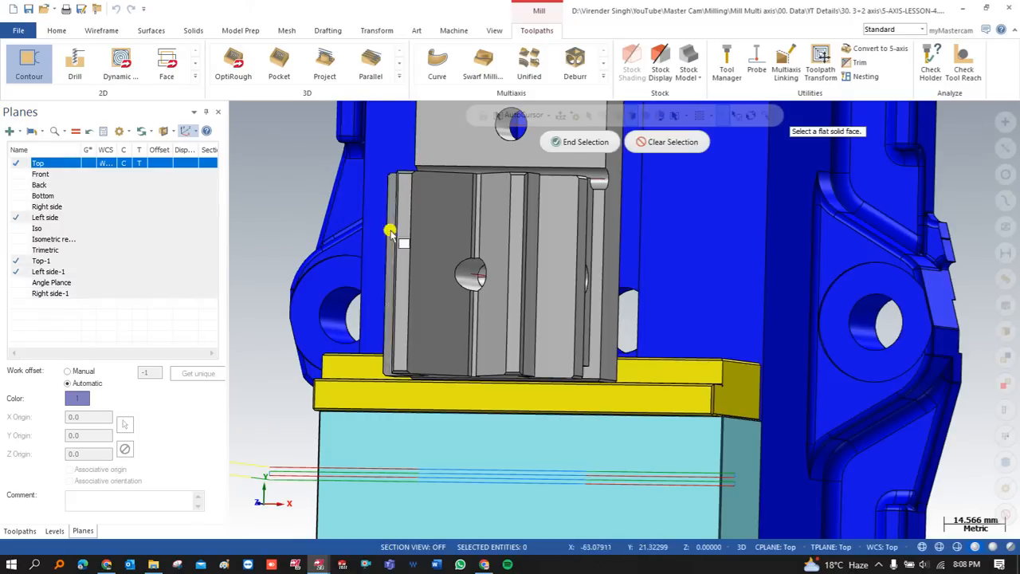
{"action": "left_click", "coordinate": [427, 226]}
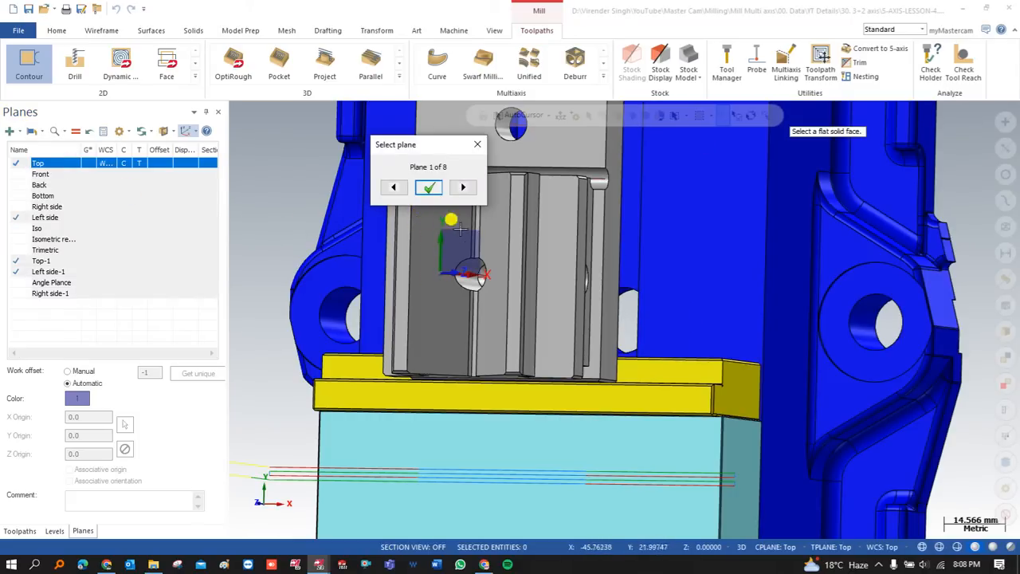
{"action": "scroll", "coordinate": [555, 276], "scroll_direction": "down", "scroll_amount": 3}
{"action": "middle_click_drag", "start_coordinate": [555, 276], "coordinate": [666, 221]}
{"action": "scroll", "coordinate": [662, 224], "scroll_direction": "down", "scroll_amount": 2}
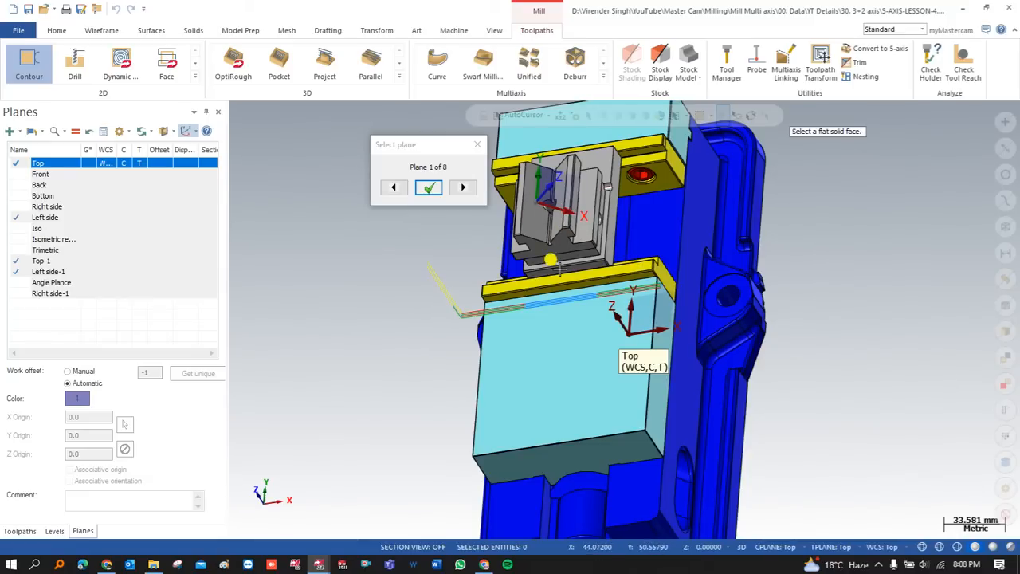
{"action": "left_click", "coordinate": [428, 187]}
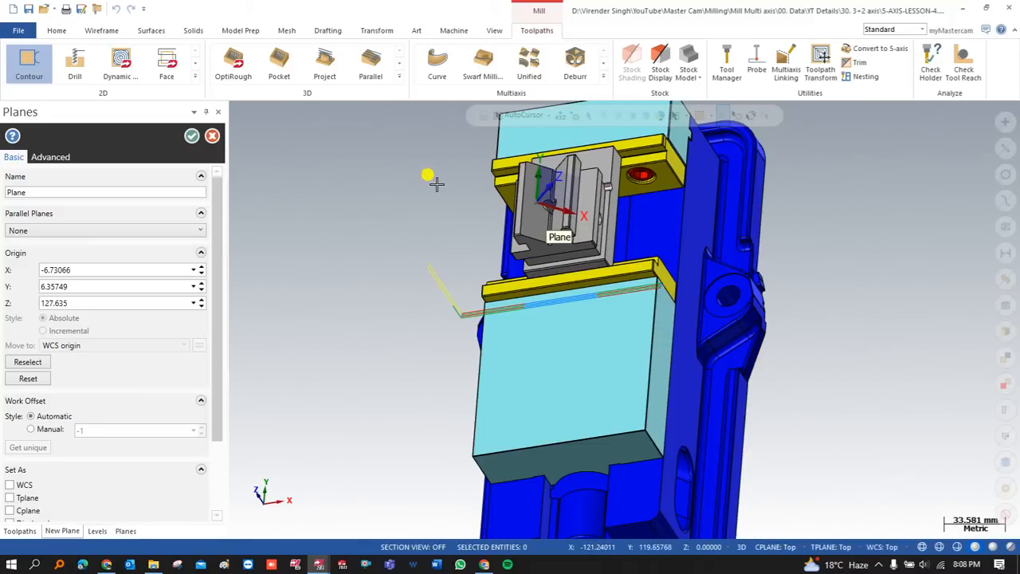
Set the new plane's origin to X 0, Y 0 and Z 0.
{"action": "left_click", "coordinate": [87, 269]}
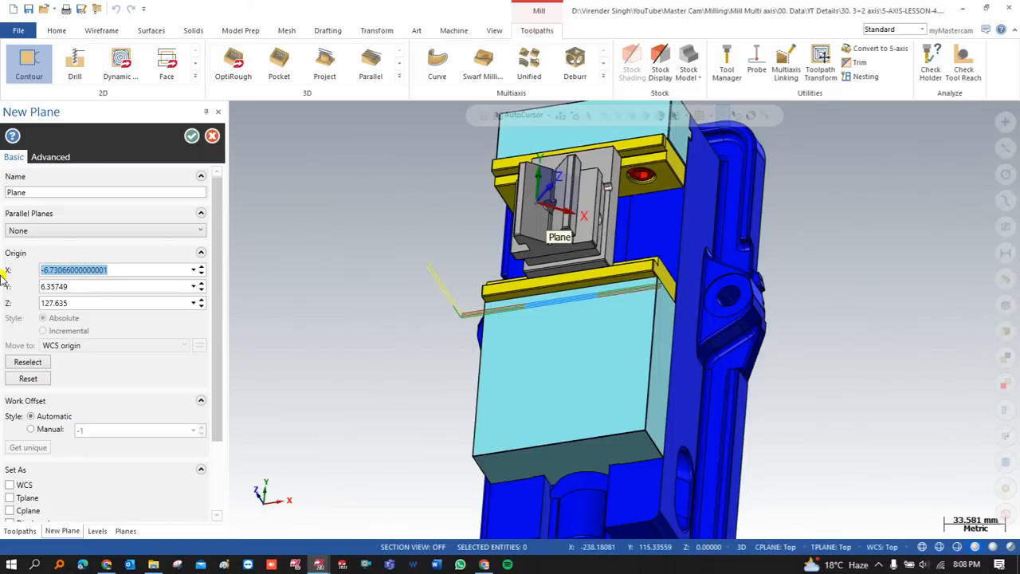
{"action": "type", "text": "0"}
{"action": "key", "text": "Tab"}
{"action": "type", "text": "0"}
{"action": "key", "text": "Tab"}
{"action": "type", "text": "0"}
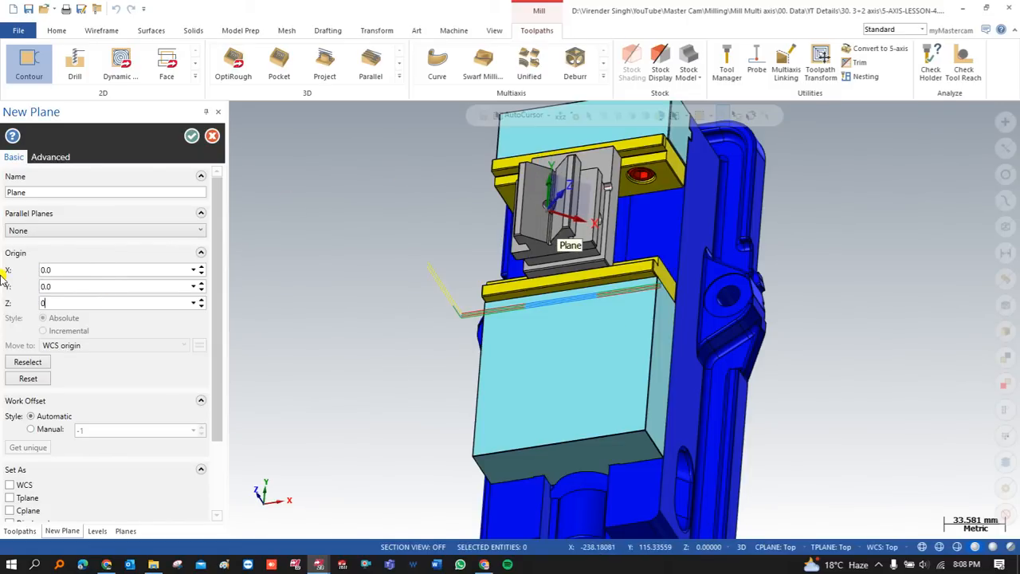
{"action": "key", "text": "Tab"}
Check the plane's axes against the part, name it New Plane and confirm its creation.
{"action": "middle_click_drag", "start_coordinate": [331, 288], "coordinate": [558, 221]}
{"action": "scroll", "coordinate": [554, 224], "scroll_direction": "down", "scroll_amount": 1}
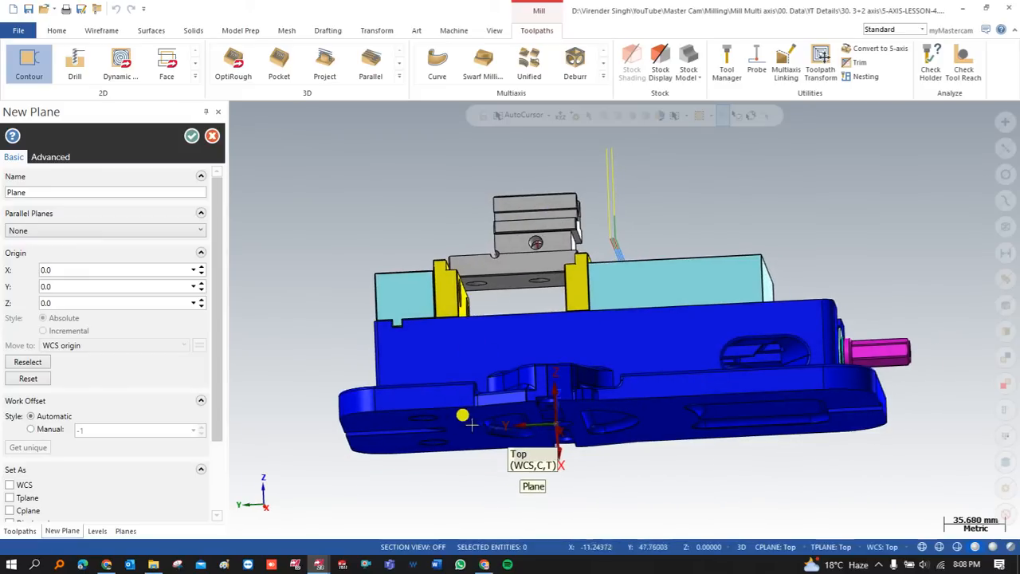
{"action": "middle_click_drag", "start_coordinate": [635, 235], "coordinate": [519, 243]}
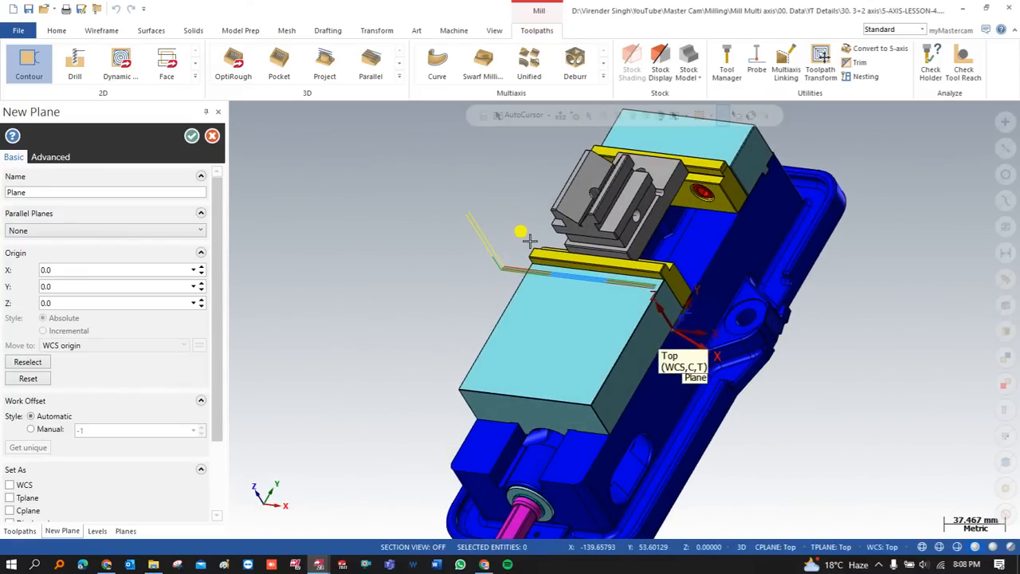
{"action": "middle_click_drag", "start_coordinate": [516, 216], "coordinate": [537, 209]}
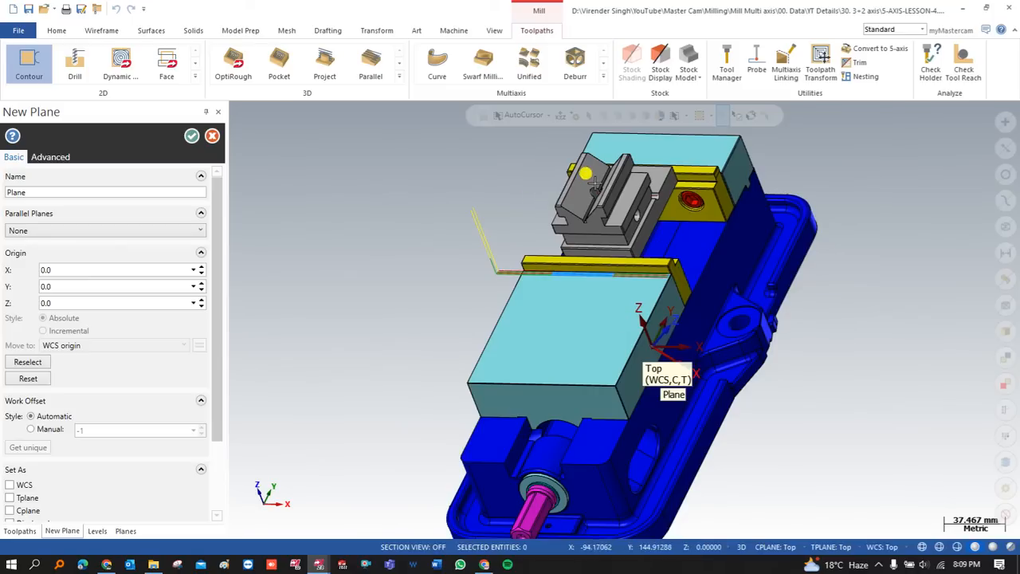
{"action": "scroll", "coordinate": [593, 182], "scroll_direction": "up", "scroll_amount": 4}
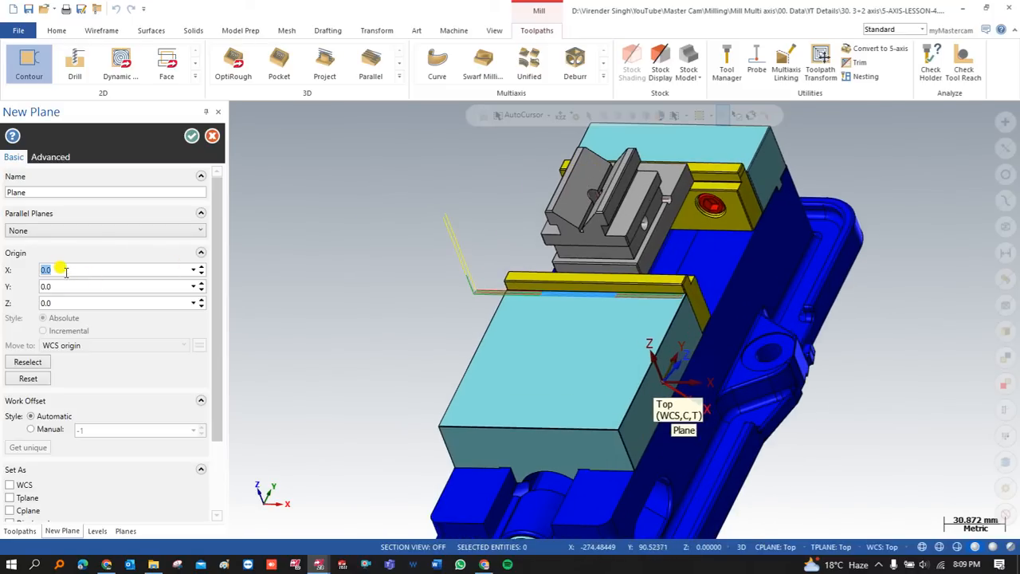
{"action": "left_click", "coordinate": [47, 192]}
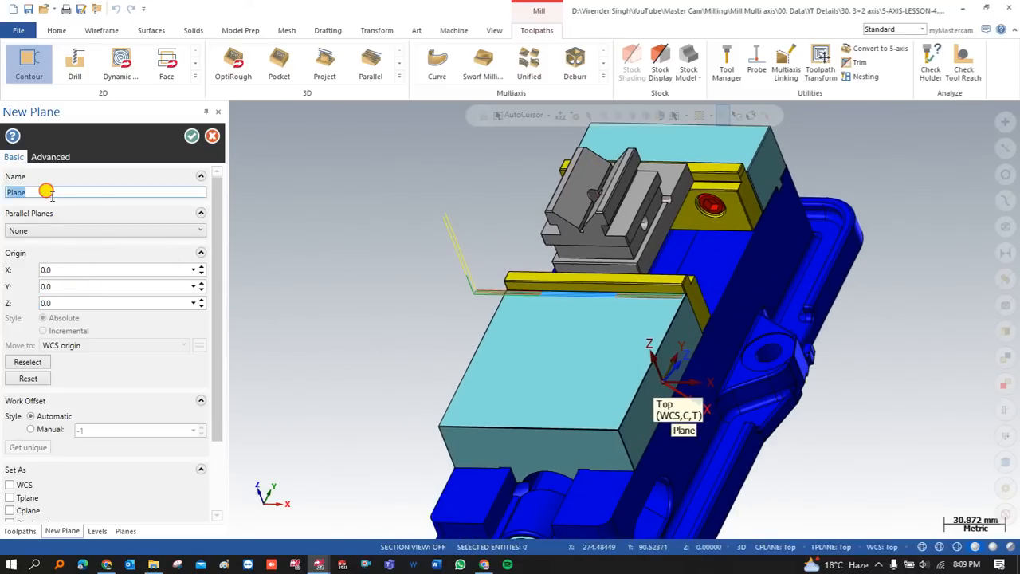
{"action": "type", "text": "New"}
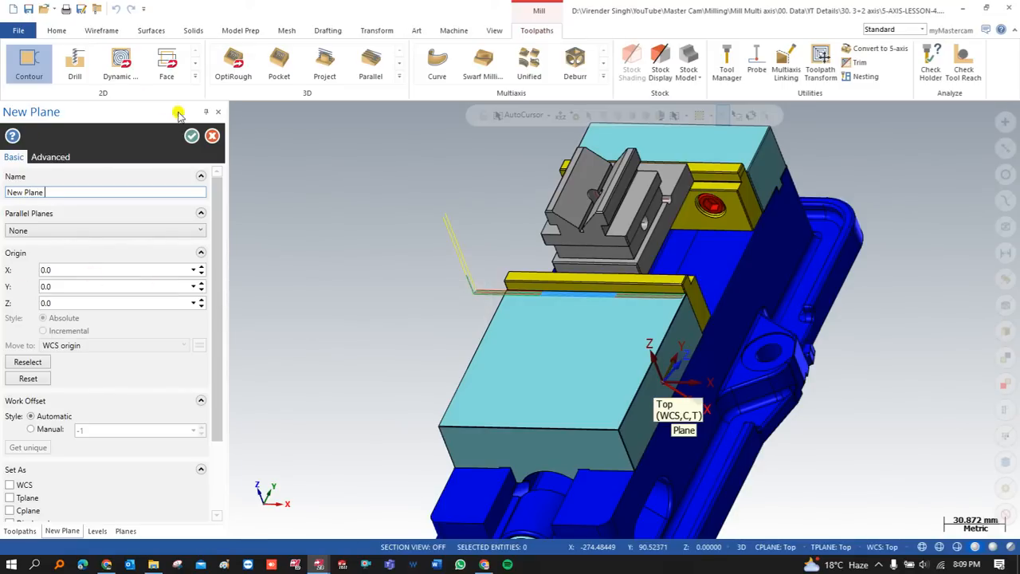
{"action": "left_click", "coordinate": [193, 135]}
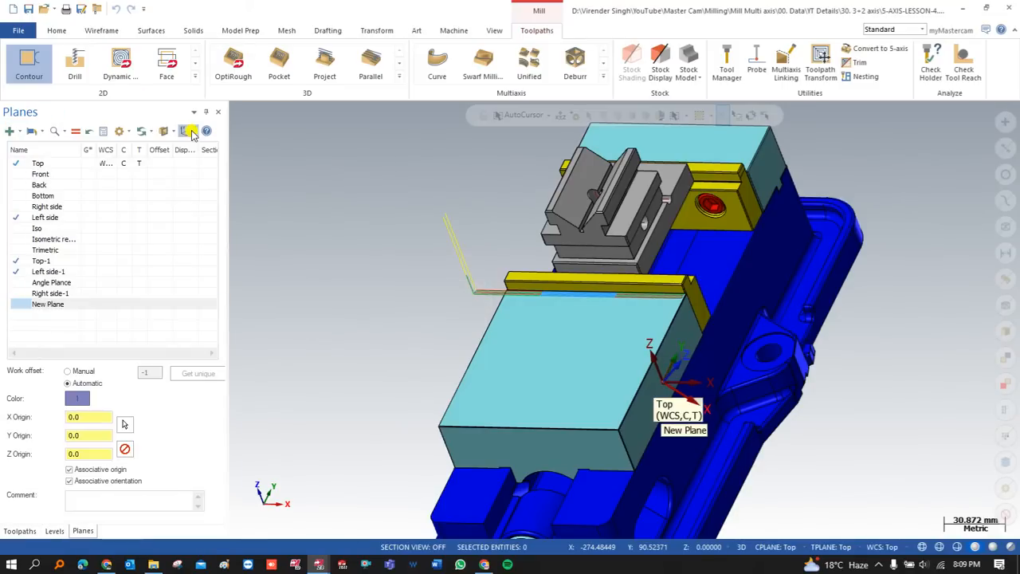
Make New Plane the active WCS, construction plane and tool plane, and orient the graphics view to it.
{"action": "left_click", "coordinate": [109, 304]}
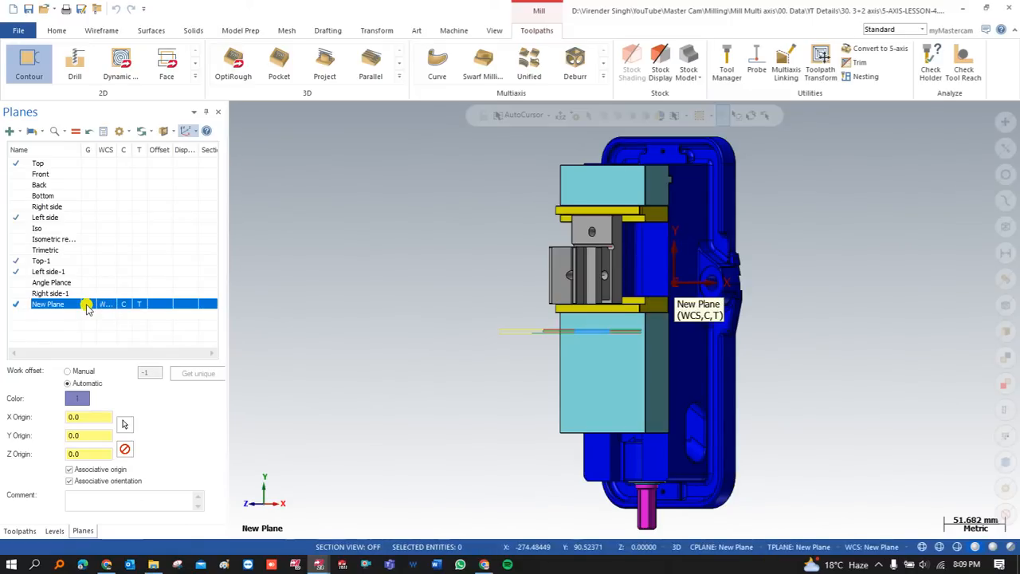
{"action": "scroll", "coordinate": [561, 263], "scroll_direction": "up", "scroll_amount": 3}
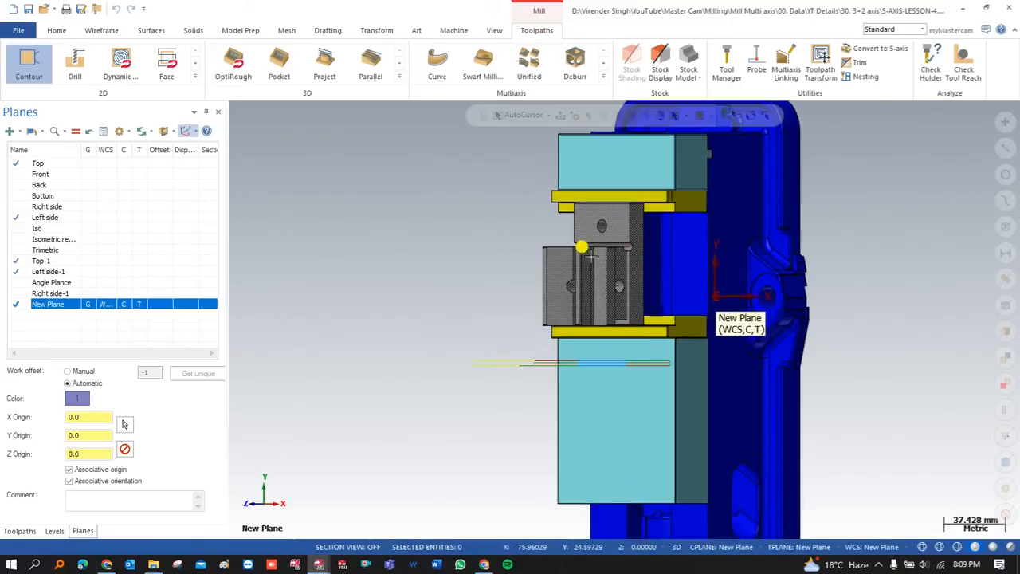
{"action": "scroll", "coordinate": [596, 247], "scroll_direction": "up", "scroll_amount": 1}
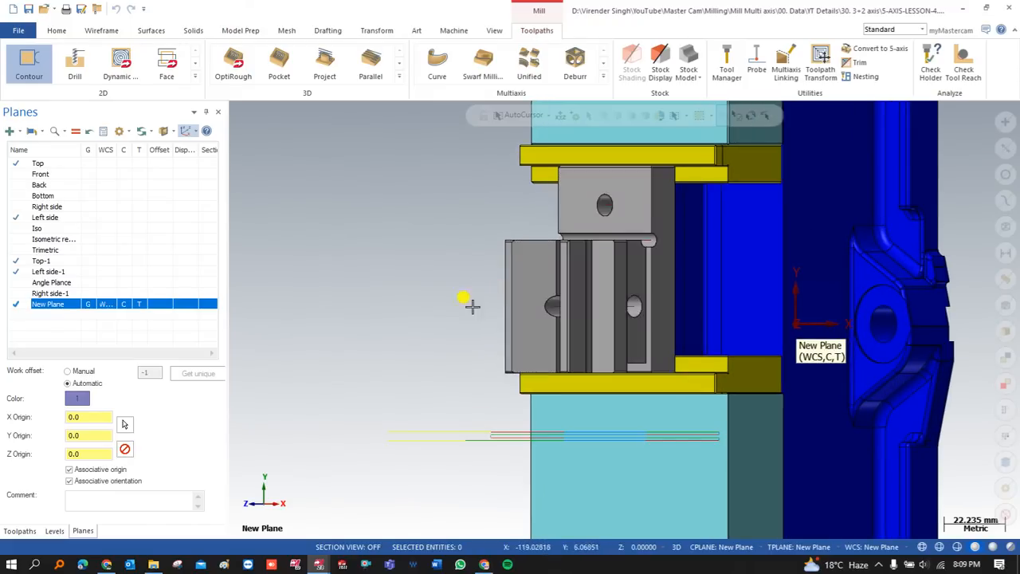
{"action": "left_click", "coordinate": [88, 304]}
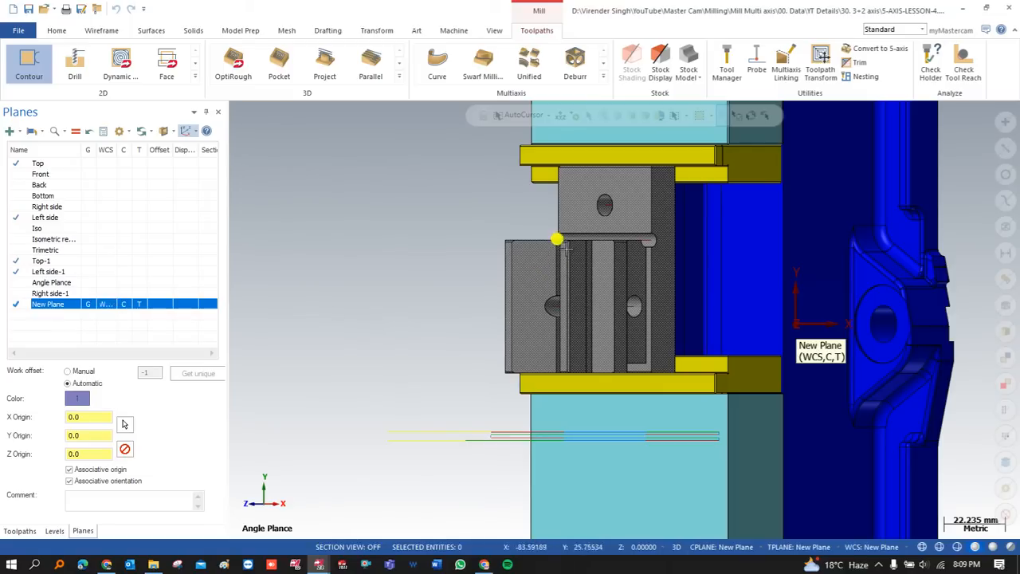
{"action": "scroll", "coordinate": [533, 269], "scroll_direction": "up", "scroll_amount": 3}
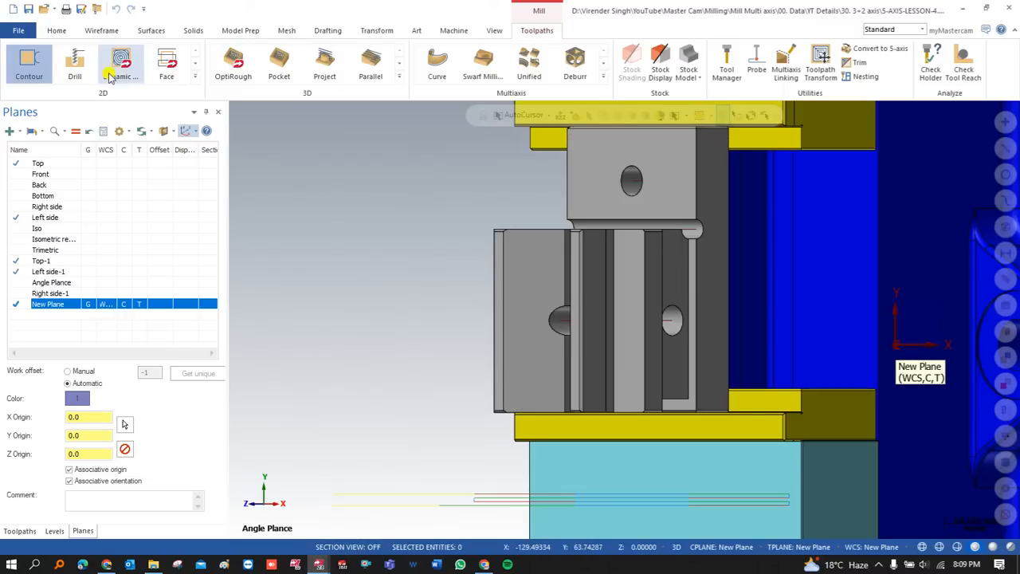
Start a 2D contour toolpath chained along a solid edge of the V-groove's sloped wall.
{"action": "left_click", "coordinate": [29, 62]}
{"action": "middle_click_drag", "start_coordinate": [510, 311], "coordinate": [542, 231]}
{"action": "left_click", "coordinate": [623, 173]}
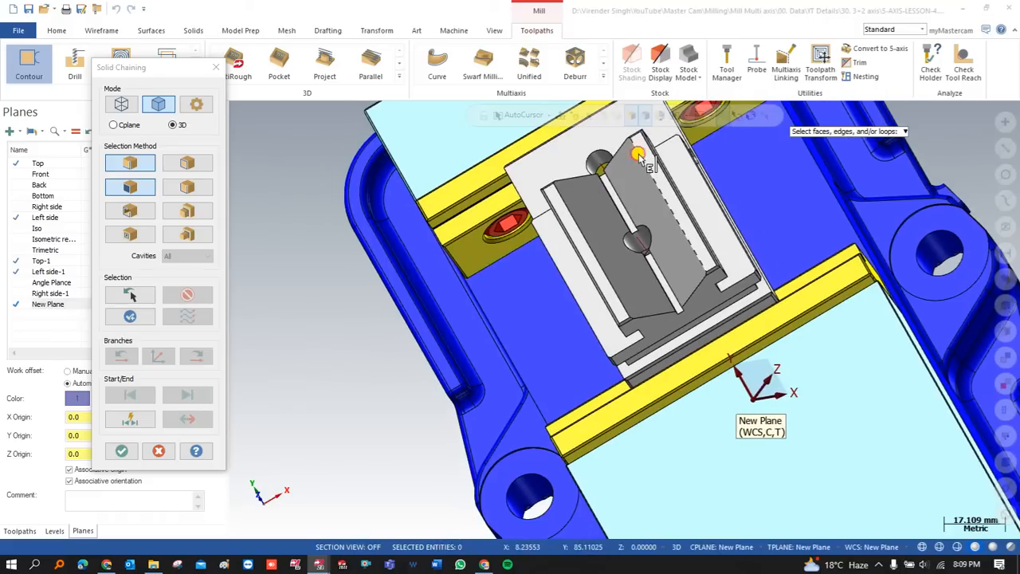
{"action": "right_click", "coordinate": [291, 205]}
{"action": "left_click", "coordinate": [312, 285]}
{"action": "left_click", "coordinate": [121, 451]}
Select the 20 mm flat end mill for the contour and enable depth cuts with a maximum rough step of 2.0.
{"action": "left_click", "coordinate": [104, 92]}
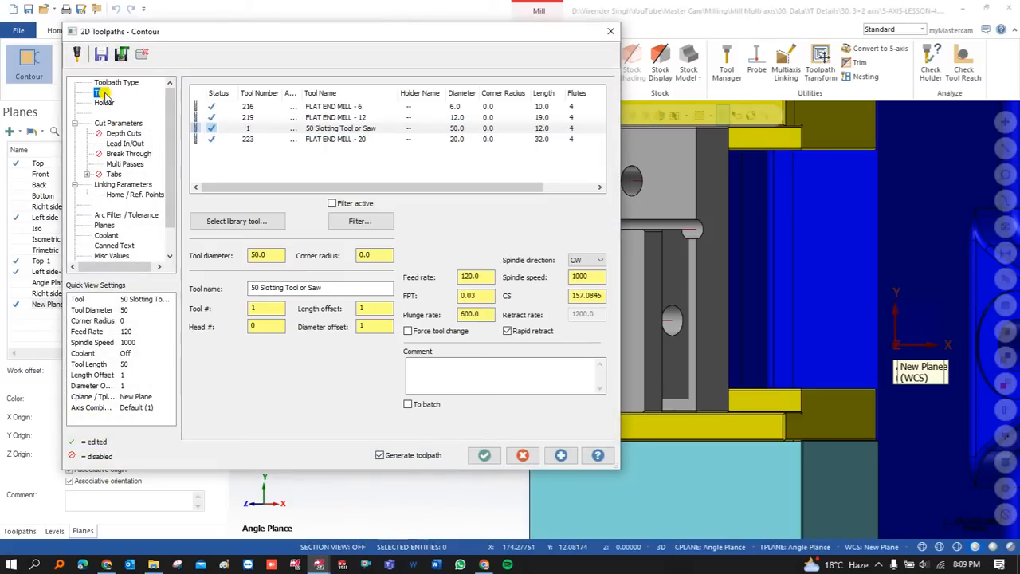
{"action": "left_click", "coordinate": [332, 140]}
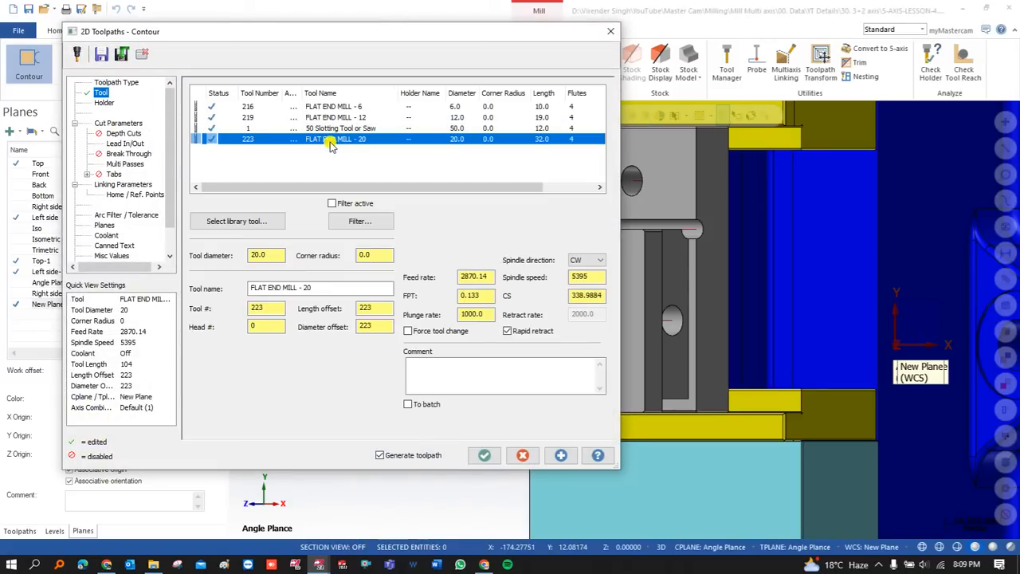
{"action": "left_click", "coordinate": [116, 123]}
{"action": "left_click", "coordinate": [120, 134]}
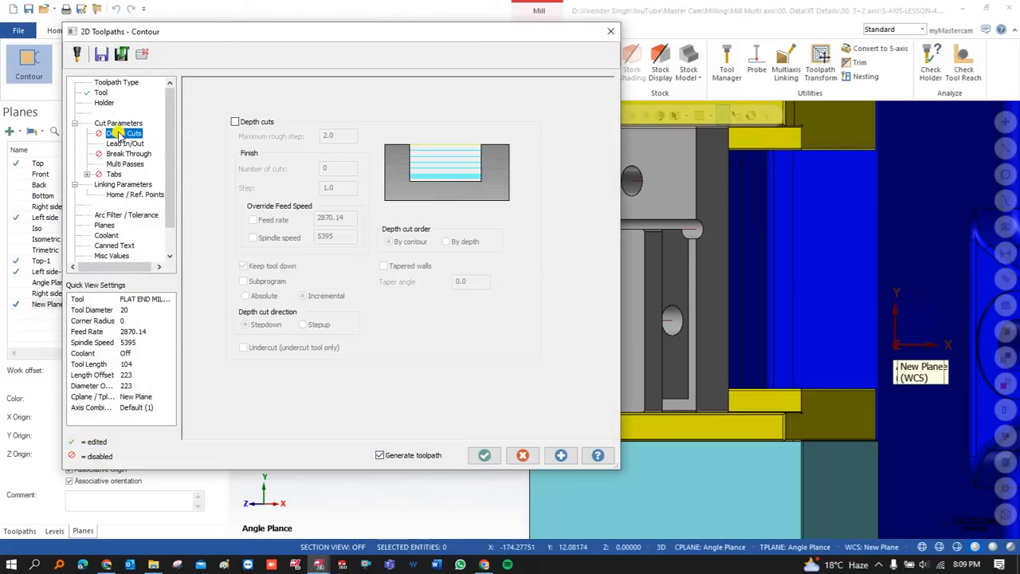
{"action": "left_click", "coordinate": [234, 121]}
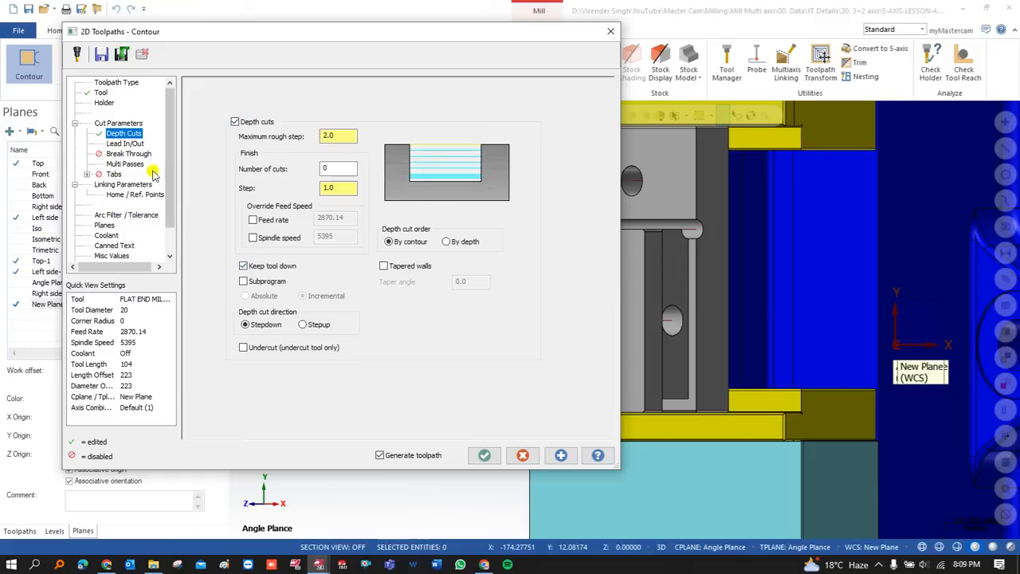
Set the contour's number of rough multi passes to 1.
{"action": "left_click", "coordinate": [127, 144]}
{"action": "left_click", "coordinate": [128, 154]}
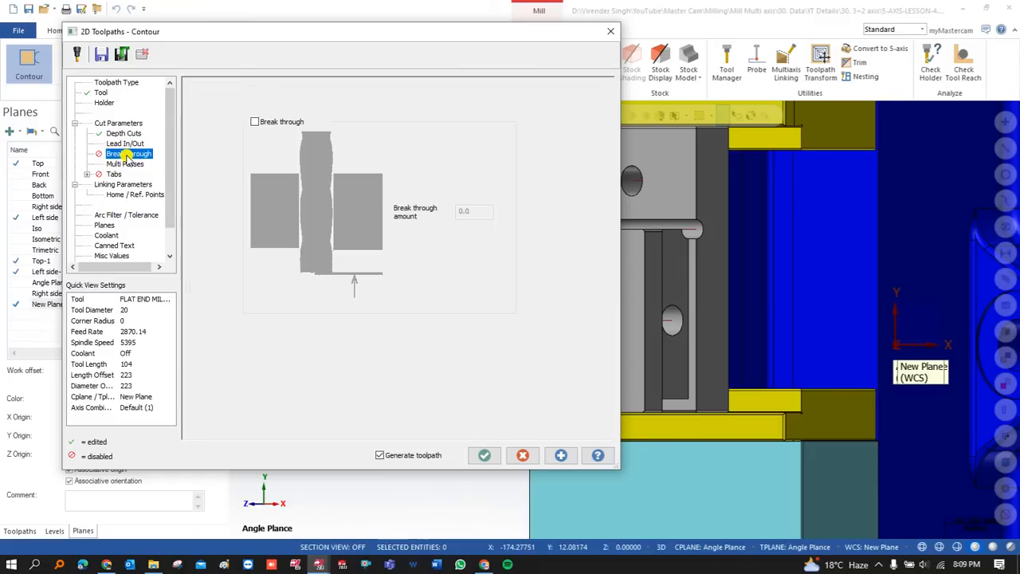
{"action": "left_click", "coordinate": [125, 163]}
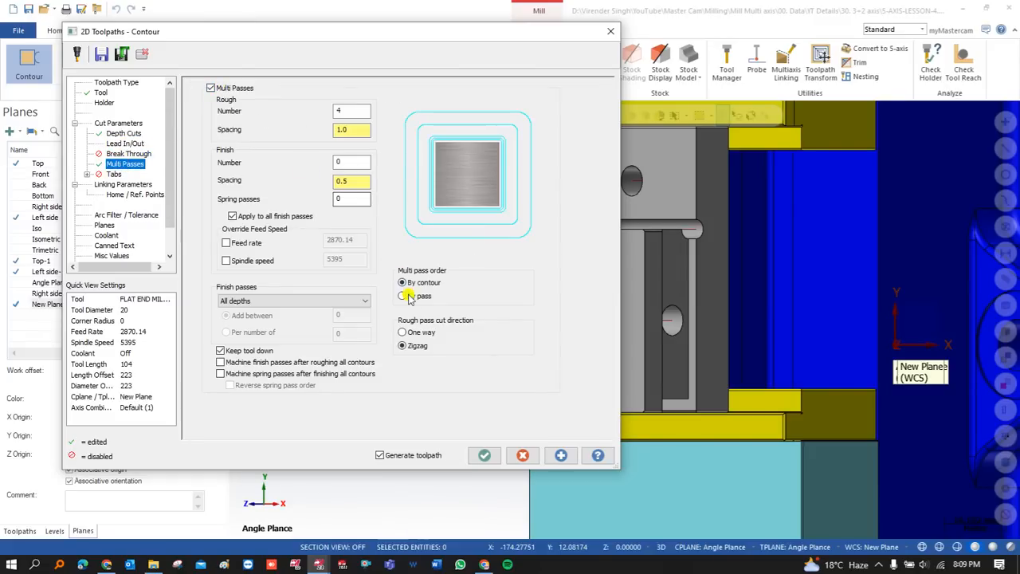
{"action": "left_click", "coordinate": [350, 111]}
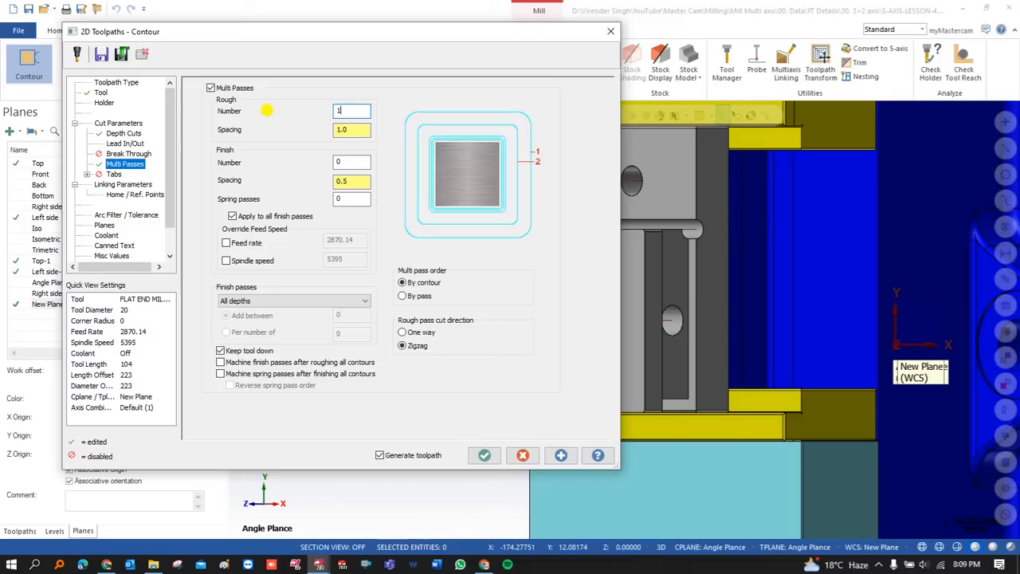
{"action": "left_click", "coordinate": [120, 184]}
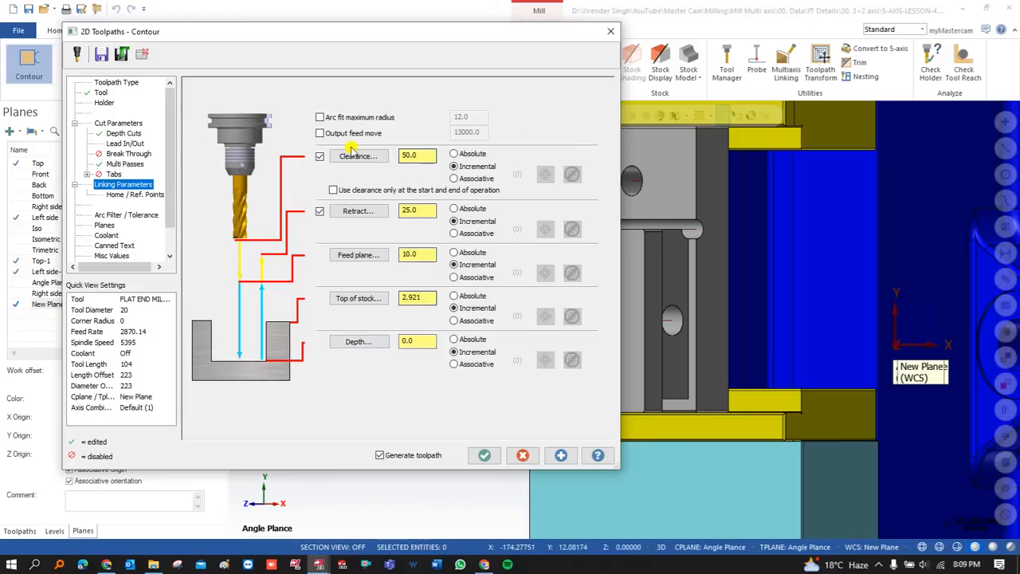
Set the contour's working coordinate system to Top, keep New Plane as tool and construction plane, and generate the toolpath.
{"action": "left_click", "coordinate": [103, 226]}
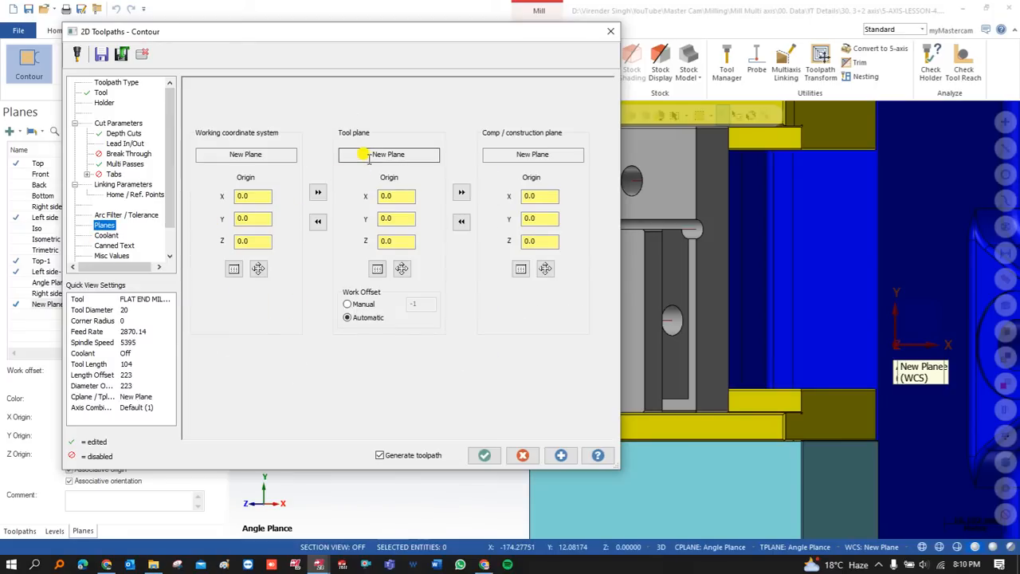
{"action": "left_click", "coordinate": [532, 155]}
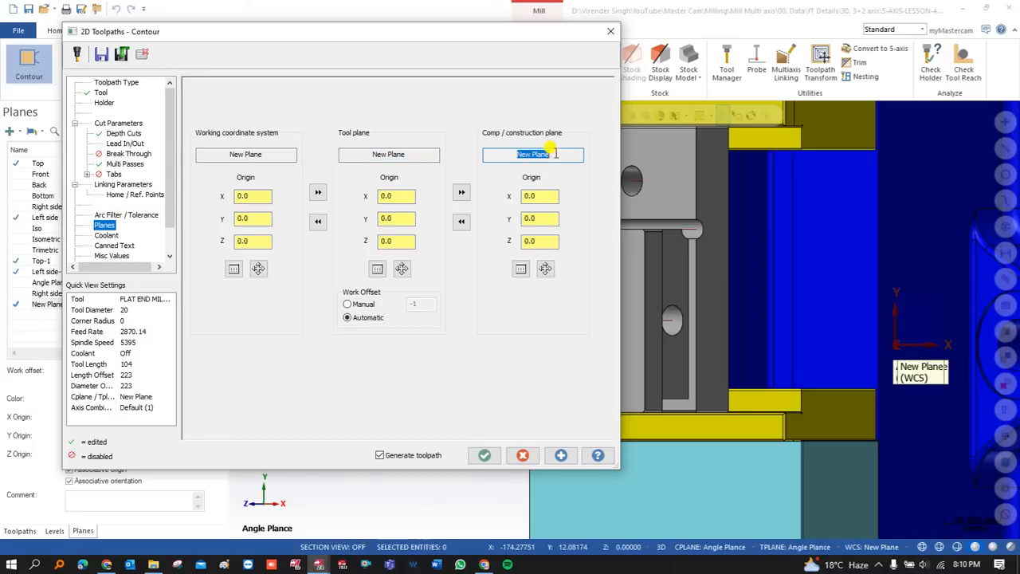
{"action": "left_click", "coordinate": [376, 155]}
{"action": "left_click", "coordinate": [540, 154]}
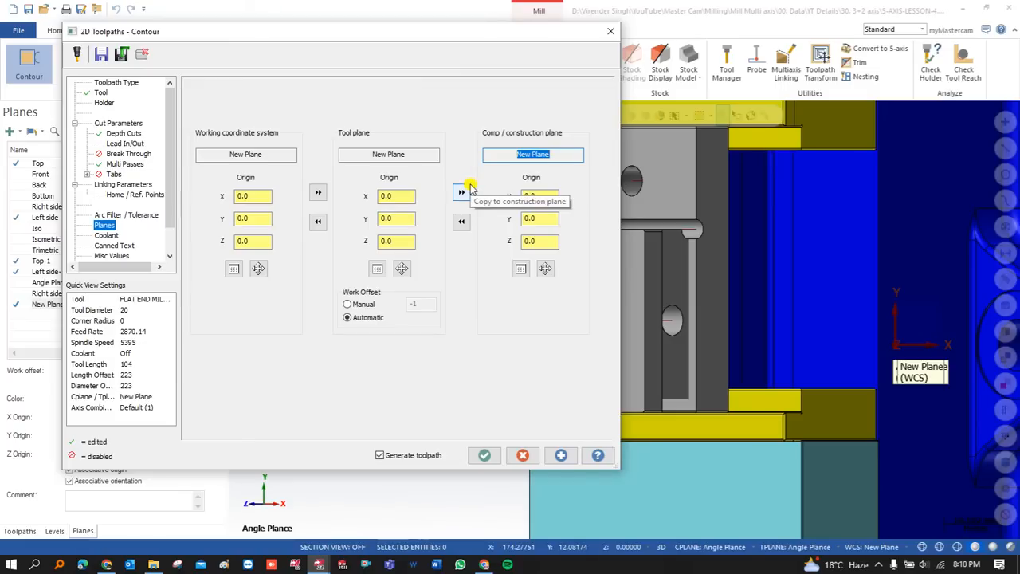
{"action": "left_click", "coordinate": [232, 152]}
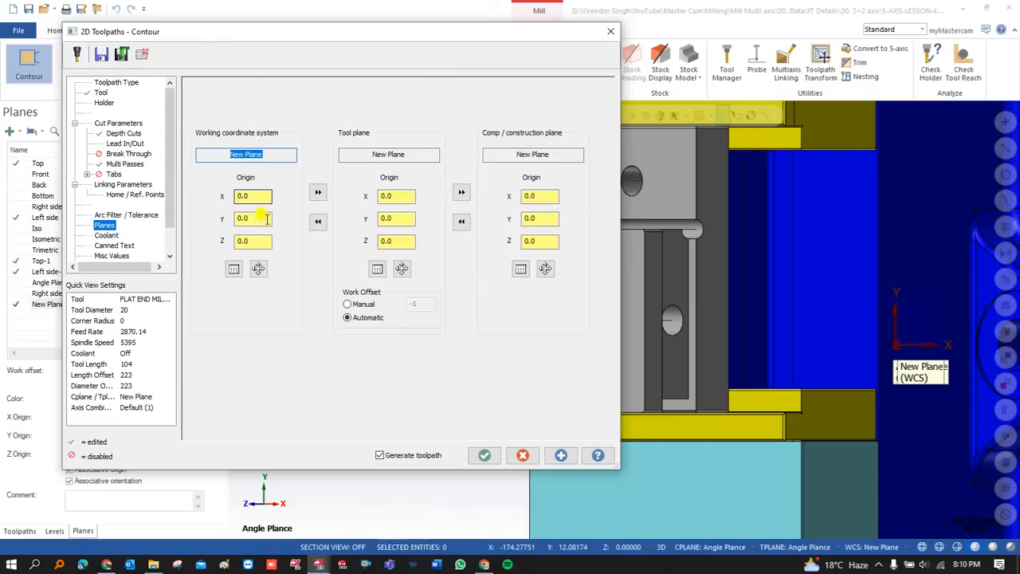
{"action": "left_click", "coordinate": [233, 269]}
{"action": "scroll", "coordinate": [80, 214], "scroll_direction": "up", "scroll_amount": 3}
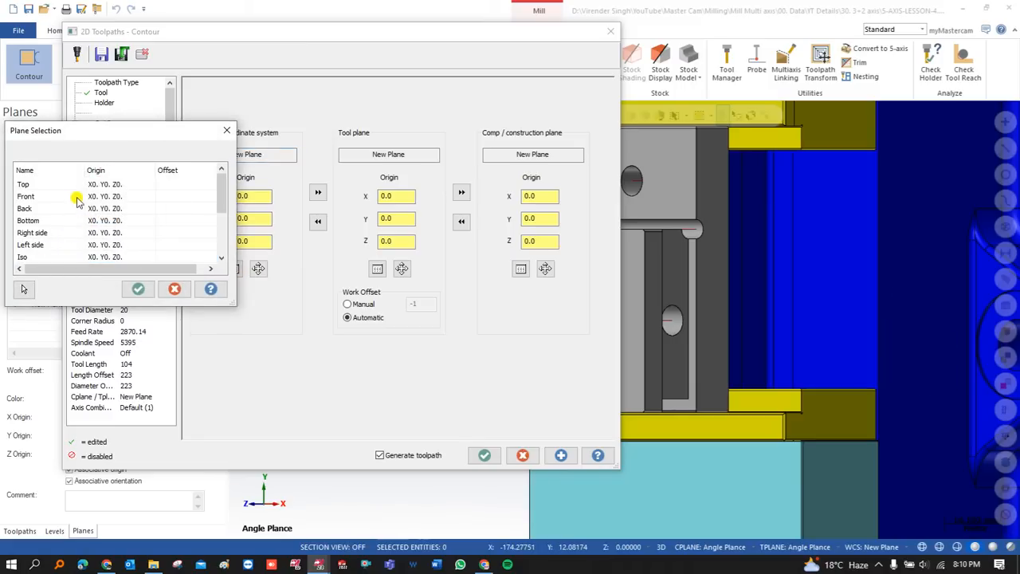
{"action": "left_click", "coordinate": [32, 184]}
{"action": "left_click", "coordinate": [138, 289]}
{"action": "left_click", "coordinate": [484, 455]}
Pick the contour's top of stock at the sloped wall's upper edge and its depth at the V-groove's bottom corner.
{"action": "middle_click_drag", "start_coordinate": [506, 275], "coordinate": [586, 200]}
{"action": "scroll", "coordinate": [586, 200], "scroll_direction": "up", "scroll_amount": 2}
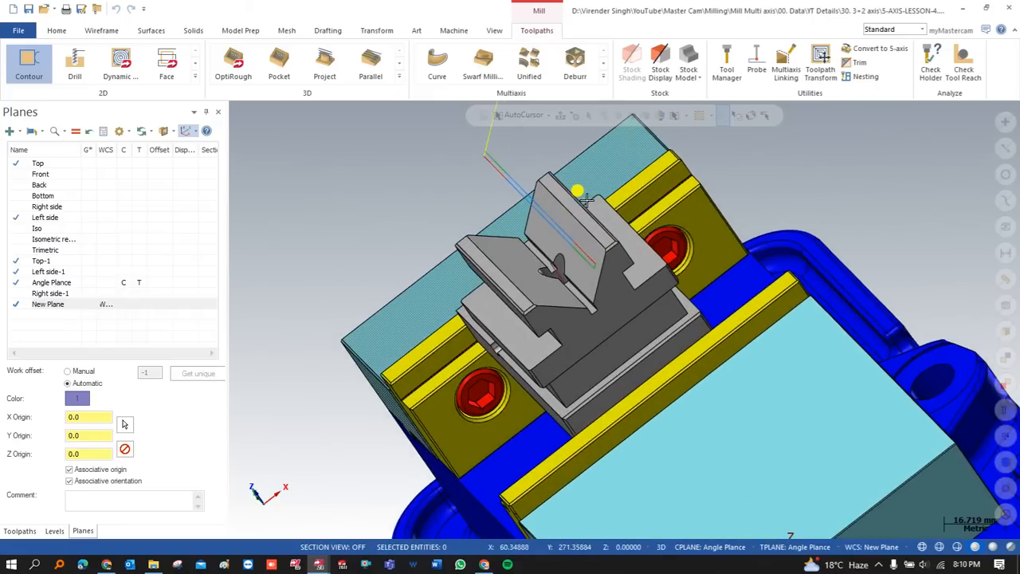
{"action": "left_click", "coordinate": [19, 530]}
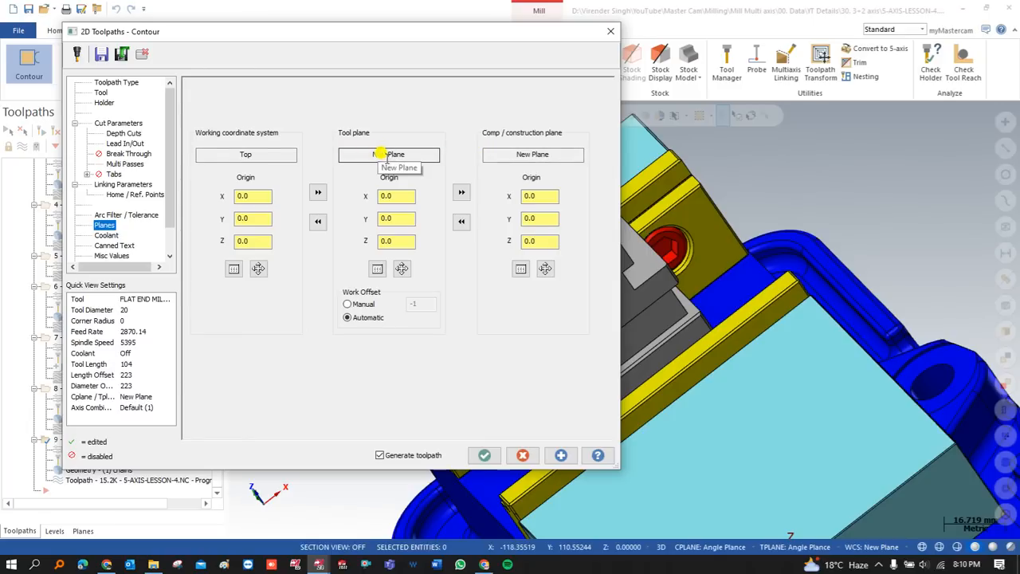
{"action": "left_click", "coordinate": [109, 184]}
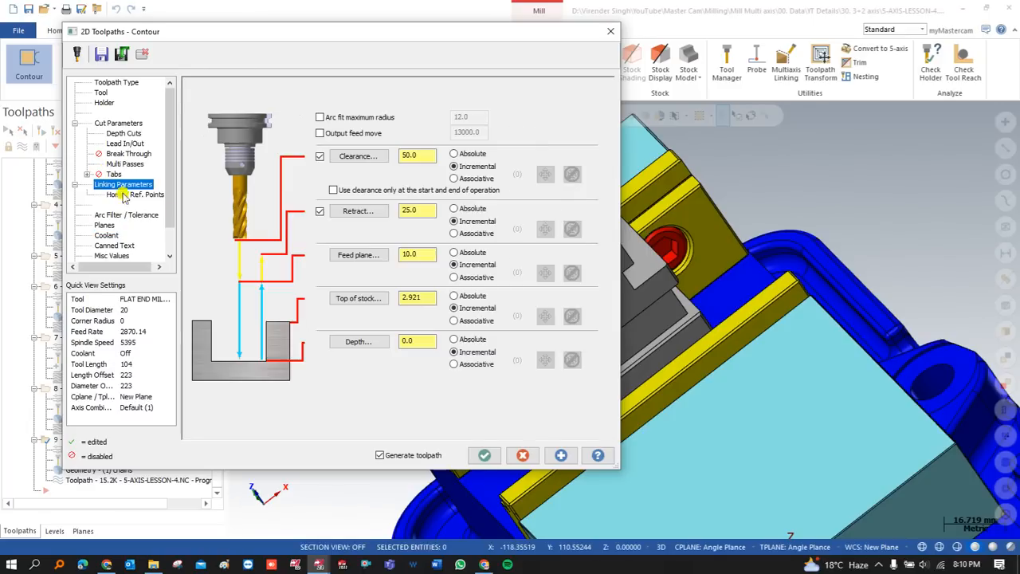
{"action": "left_click", "coordinate": [356, 299]}
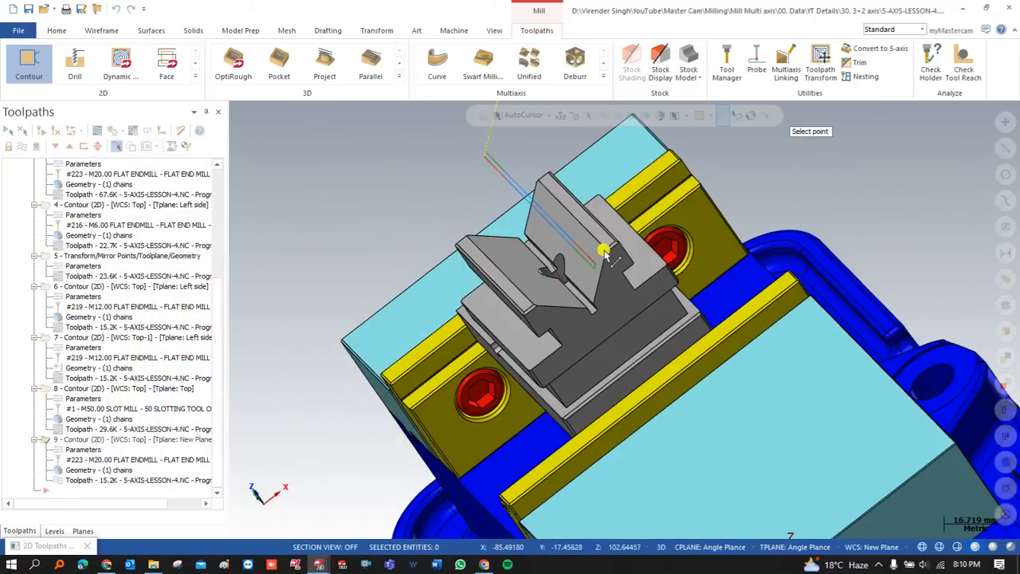
{"action": "scroll", "coordinate": [605, 251], "scroll_direction": "up", "scroll_amount": 5}
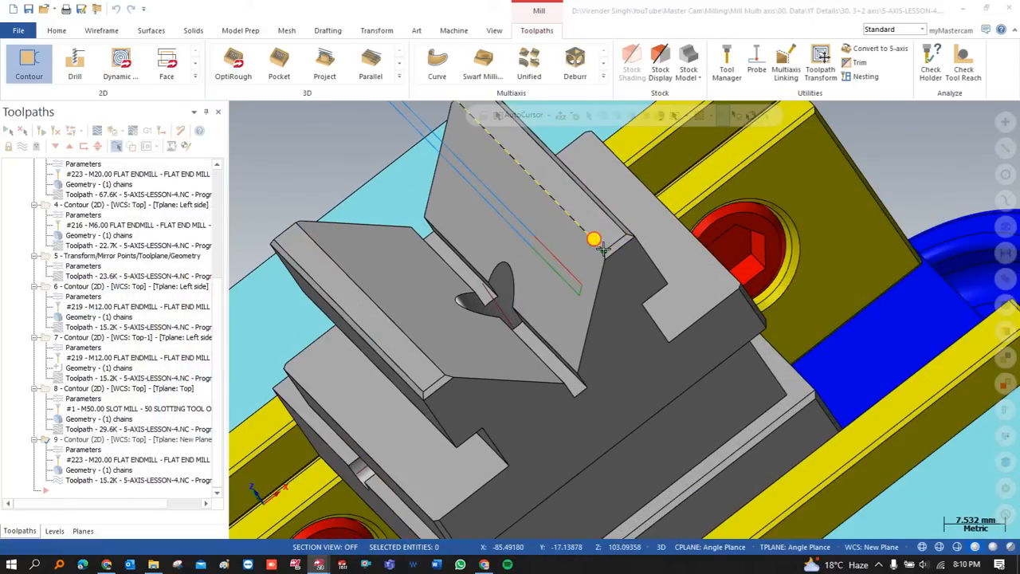
{"action": "left_click", "coordinate": [592, 236]}
{"action": "left_click", "coordinate": [358, 341]}
{"action": "scroll", "coordinate": [547, 364], "scroll_direction": "up", "scroll_amount": 3}
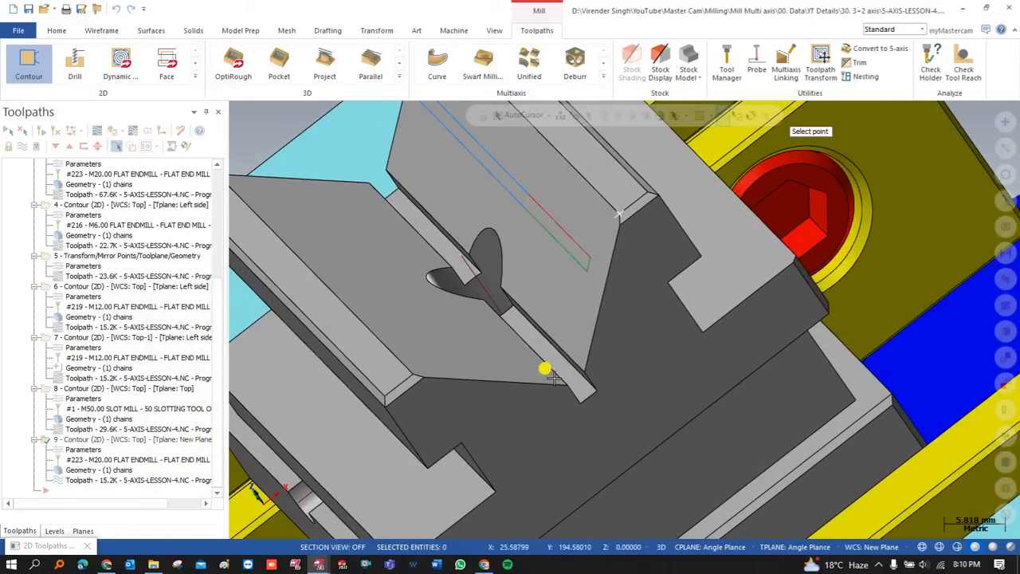
{"action": "left_click", "coordinate": [566, 388]}
{"action": "left_click", "coordinate": [485, 452]}
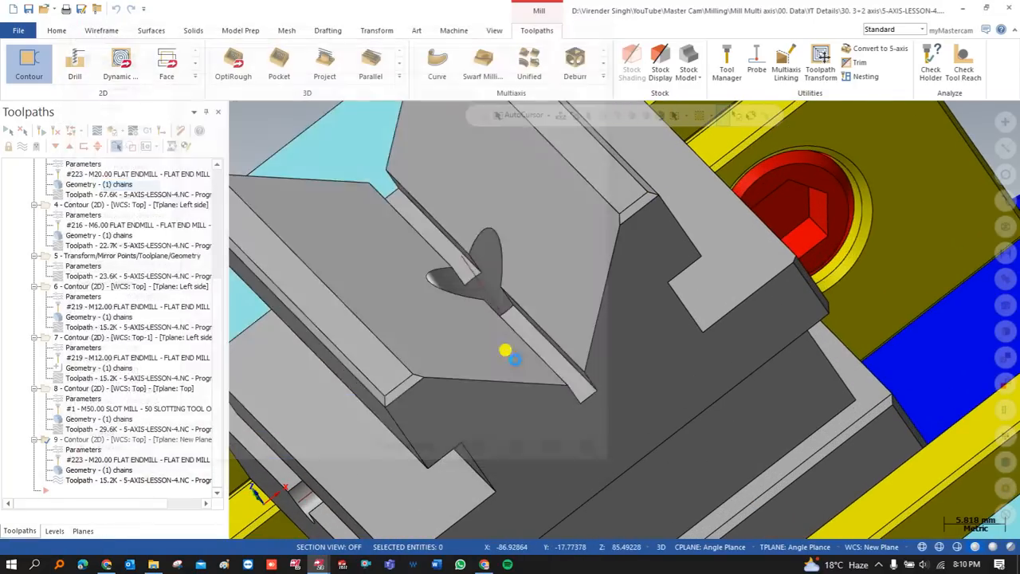
Backplot the V-groove contour and inspect the tool's motion against both sloped walls.
{"action": "scroll", "coordinate": [521, 343], "scroll_direction": "down", "scroll_amount": 5}
{"action": "middle_click_drag", "start_coordinate": [521, 344], "coordinate": [271, 223]}
{"action": "left_click", "coordinate": [181, 129]}
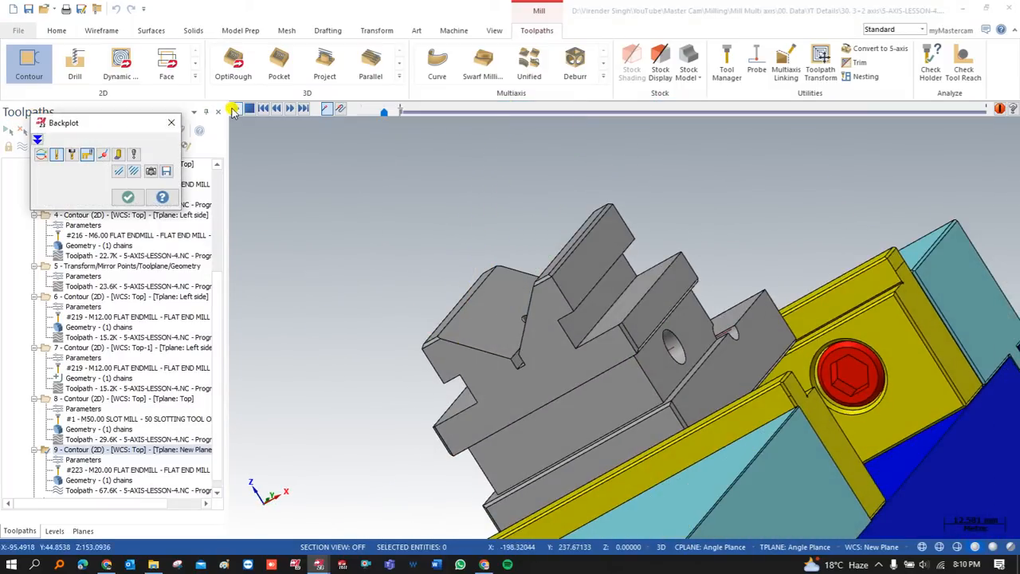
{"action": "scroll", "coordinate": [430, 267], "scroll_direction": "up", "scroll_amount": 4}
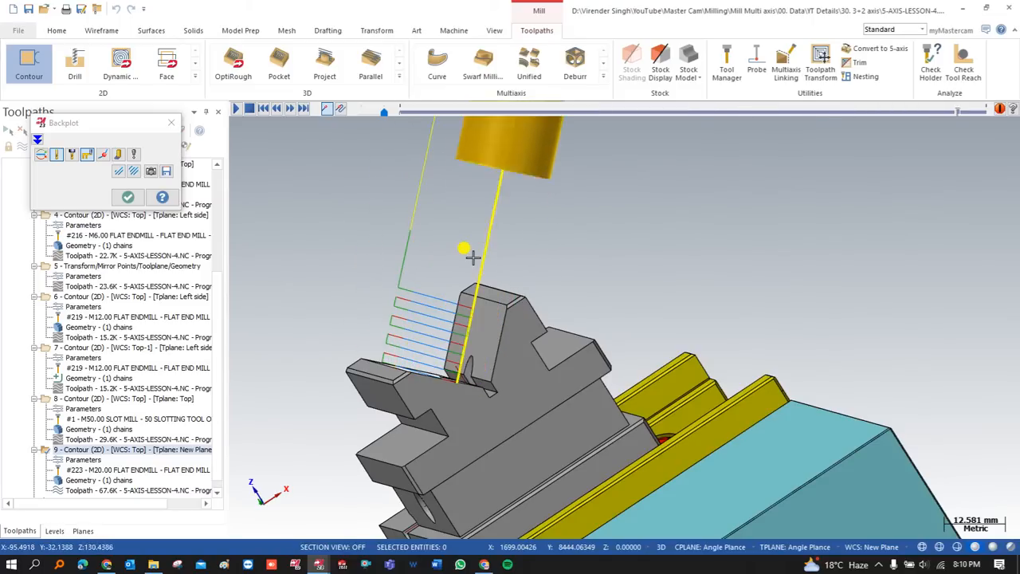
{"action": "scroll", "coordinate": [473, 257], "scroll_direction": "down", "scroll_amount": 5}
{"action": "middle_click_drag", "start_coordinate": [564, 281], "coordinate": [496, 282]}
{"action": "scroll", "coordinate": [431, 301], "scroll_direction": "up", "scroll_amount": 2}
{"action": "scroll", "coordinate": [444, 254], "scroll_direction": "up", "scroll_amount": 2}
{"action": "key", "text": "Escape"}
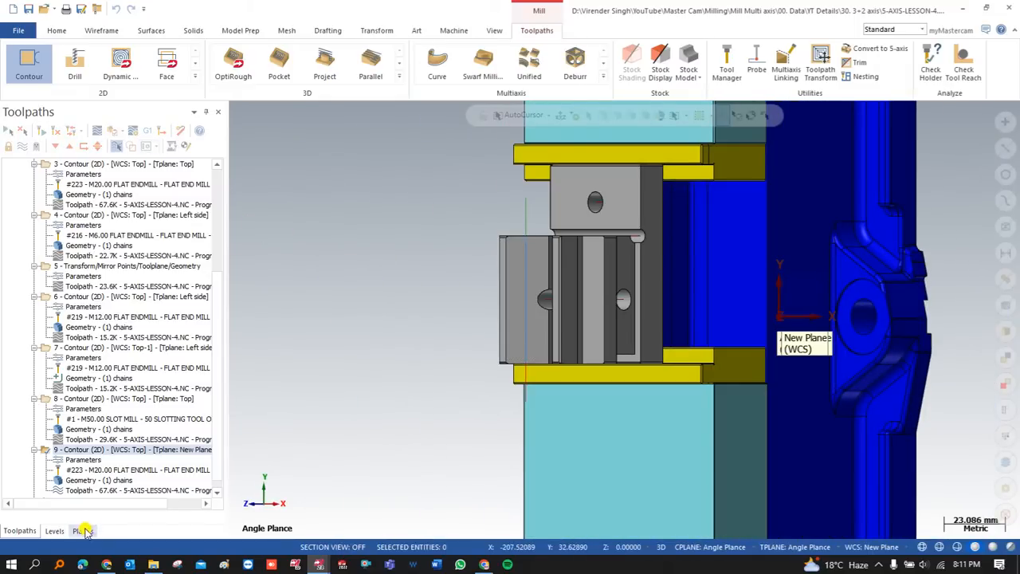
Make Top the active WCS, construction plane and tool plane, and orient the graphics view to it.
{"action": "left_click", "coordinate": [83, 531]}
{"action": "left_click", "coordinate": [101, 163]}
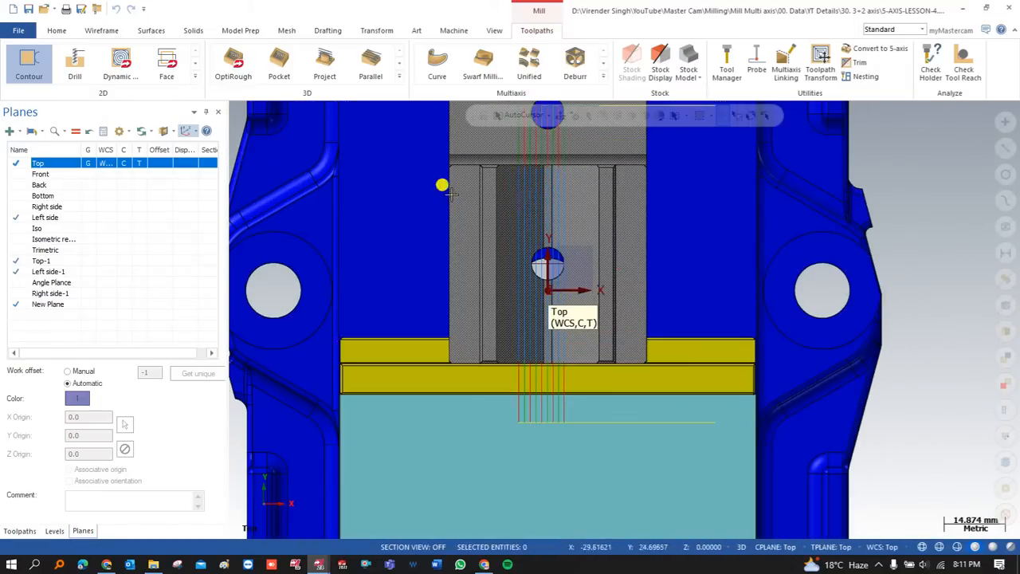
{"action": "left_click", "coordinate": [36, 65]}
{"action": "middle_click_drag", "start_coordinate": [486, 219], "coordinate": [433, 155]}
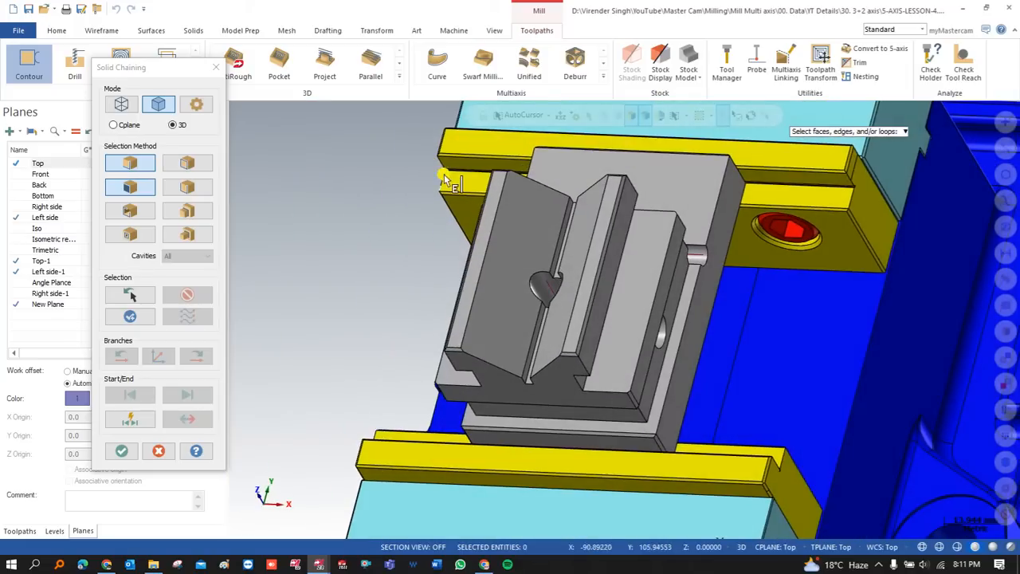
{"action": "left_click", "coordinate": [121, 105]}
{"action": "key", "text": "Escape"}
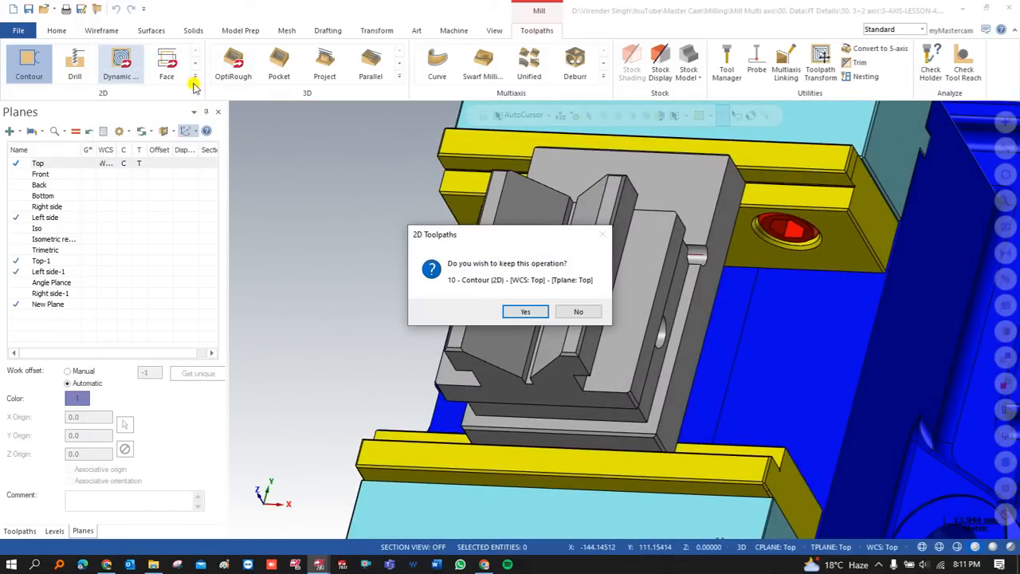
{"action": "left_click", "coordinate": [578, 311]}
Draw a two-endpoint line along the bottom edge of the V-groove's sloped wall, beside the narrow relief slot.
{"action": "left_click", "coordinate": [101, 30]}
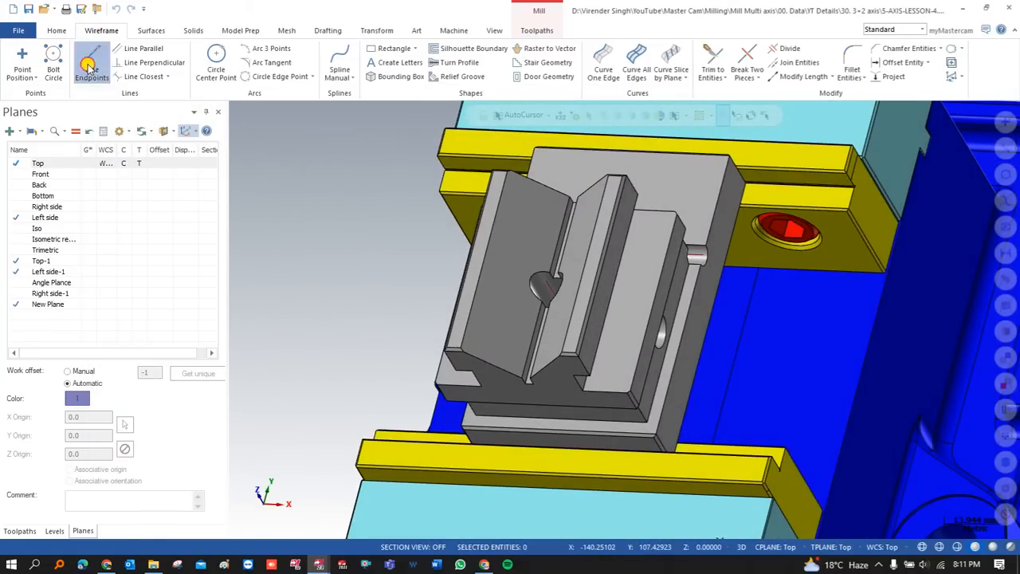
{"action": "left_click", "coordinate": [91, 67]}
{"action": "scroll", "coordinate": [567, 197], "scroll_direction": "up", "scroll_amount": 3}
{"action": "left_click", "coordinate": [552, 191]}
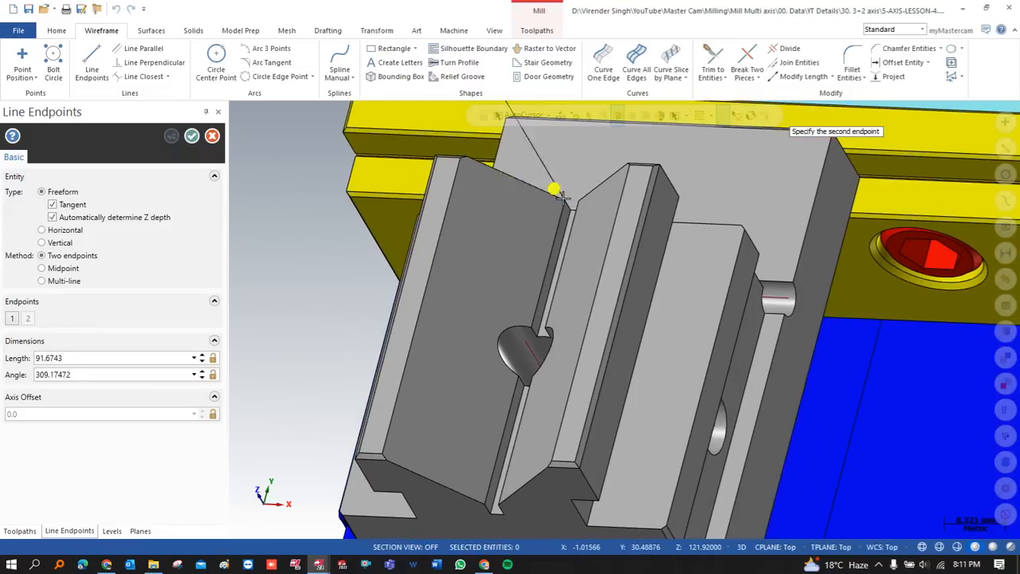
{"action": "left_click", "coordinate": [482, 502]}
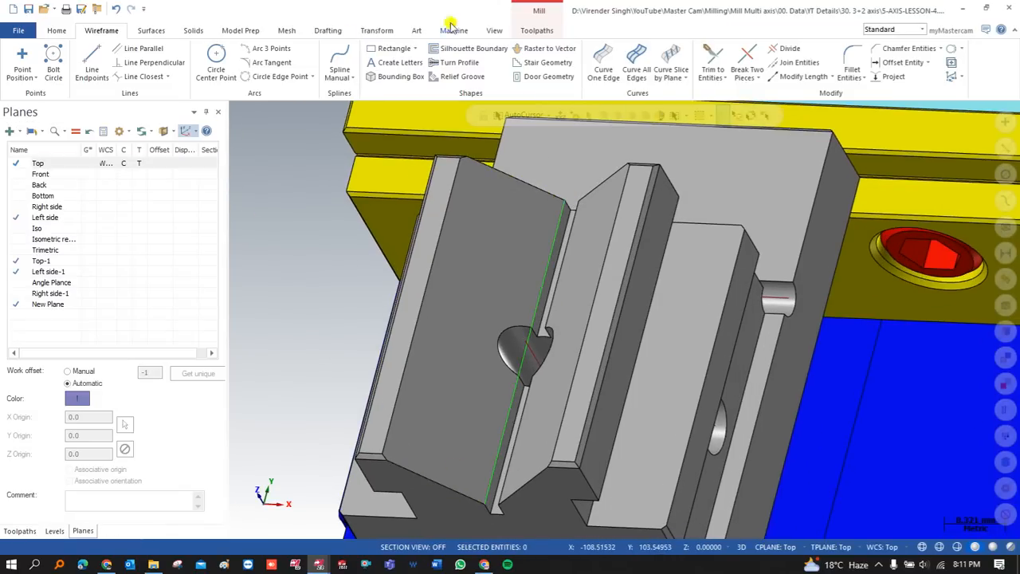
Start a 2D contour toolpath using the new line beside the relief slot as its wireframe chain.
{"action": "left_click", "coordinate": [537, 30]}
{"action": "left_click", "coordinate": [24, 64]}
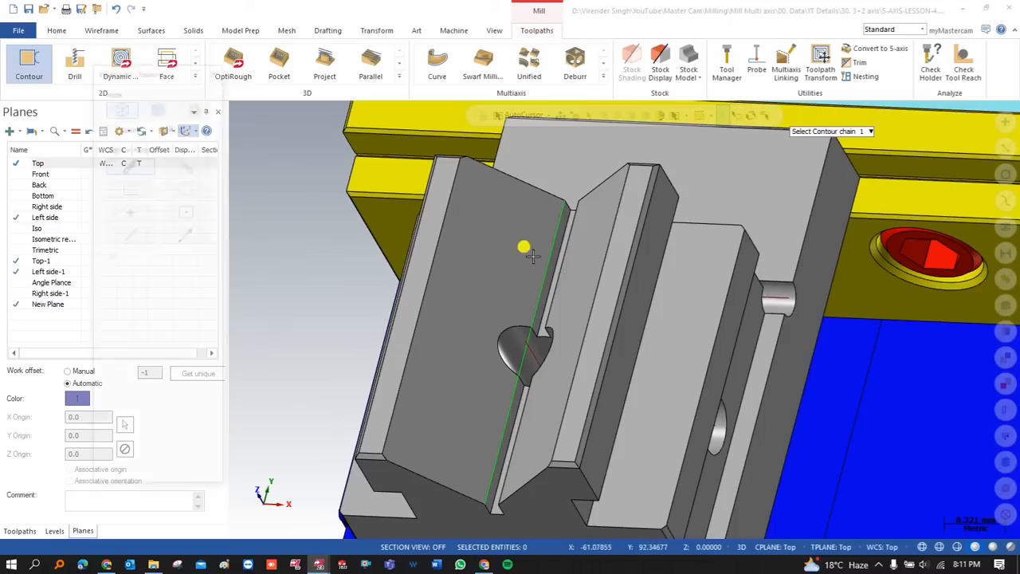
{"action": "left_click", "coordinate": [556, 209]}
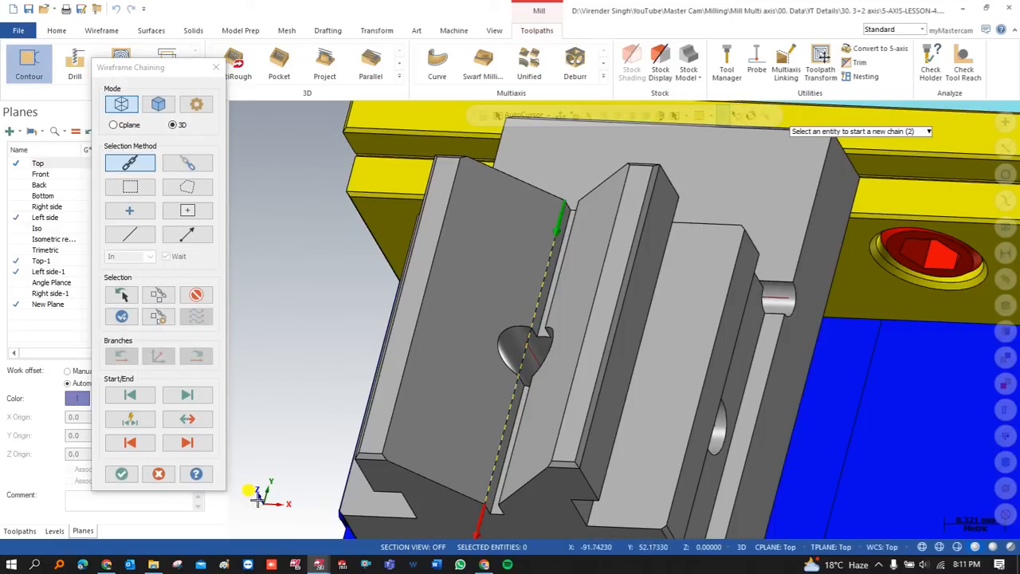
{"action": "left_click", "coordinate": [121, 473]}
Create a flat endmill with a 2 mm cutting diameter for the relief slot contour.
{"action": "left_click", "coordinate": [102, 93]}
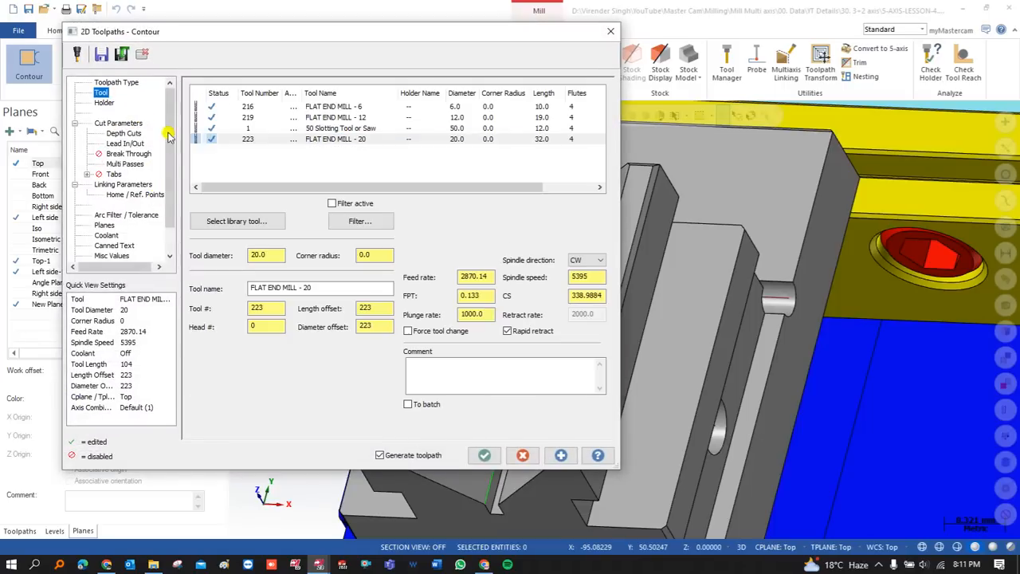
{"action": "right_click", "coordinate": [240, 167]}
{"action": "left_click", "coordinate": [259, 193]}
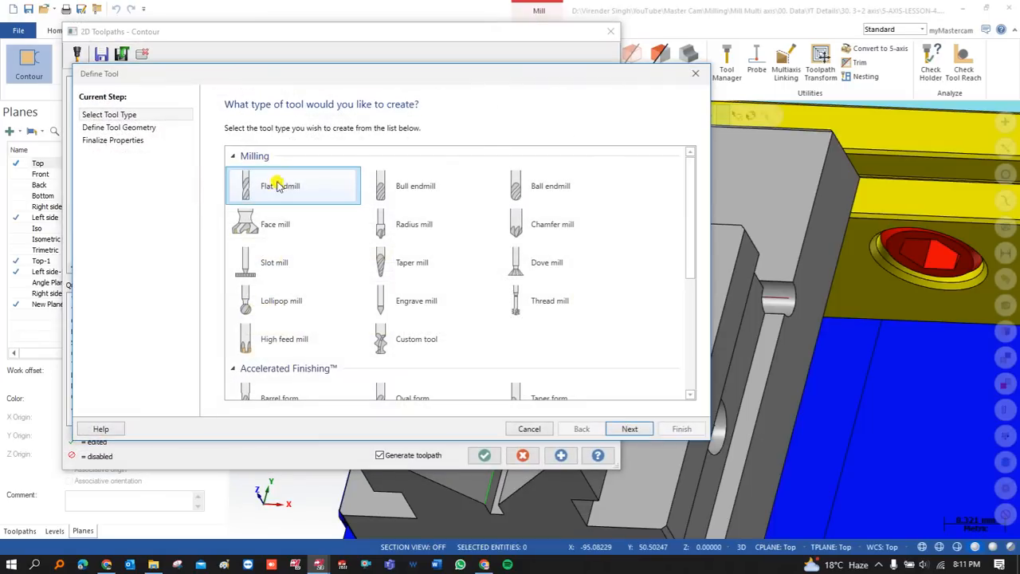
{"action": "double_click", "coordinate": [279, 181]}
{"action": "type", "text": "2"}
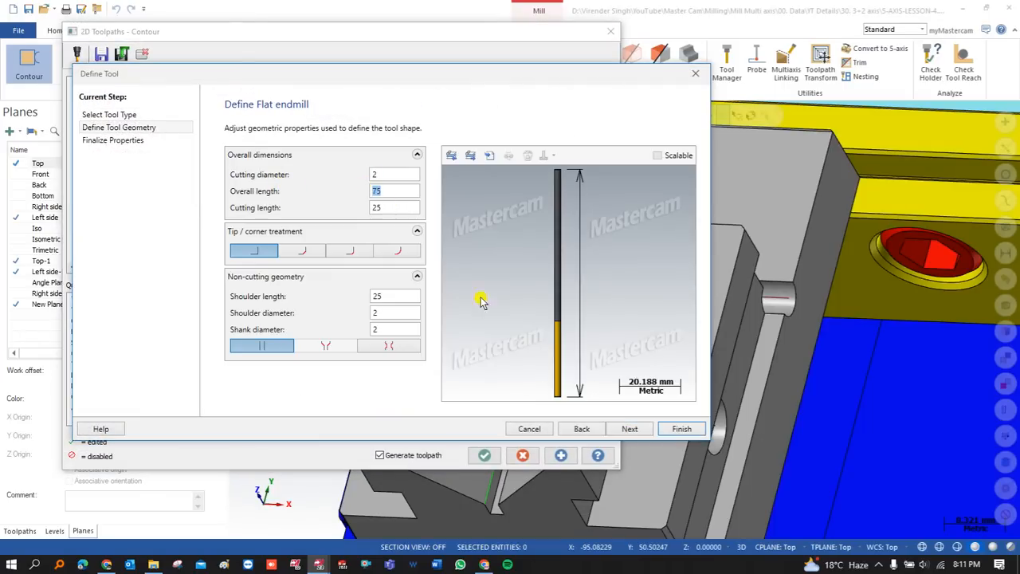
{"action": "left_click", "coordinate": [681, 429]}
Review the contour's cut parameters, depth cuts, lead in/out, break through, multi passes and plane settings.
{"action": "left_click", "coordinate": [118, 124]}
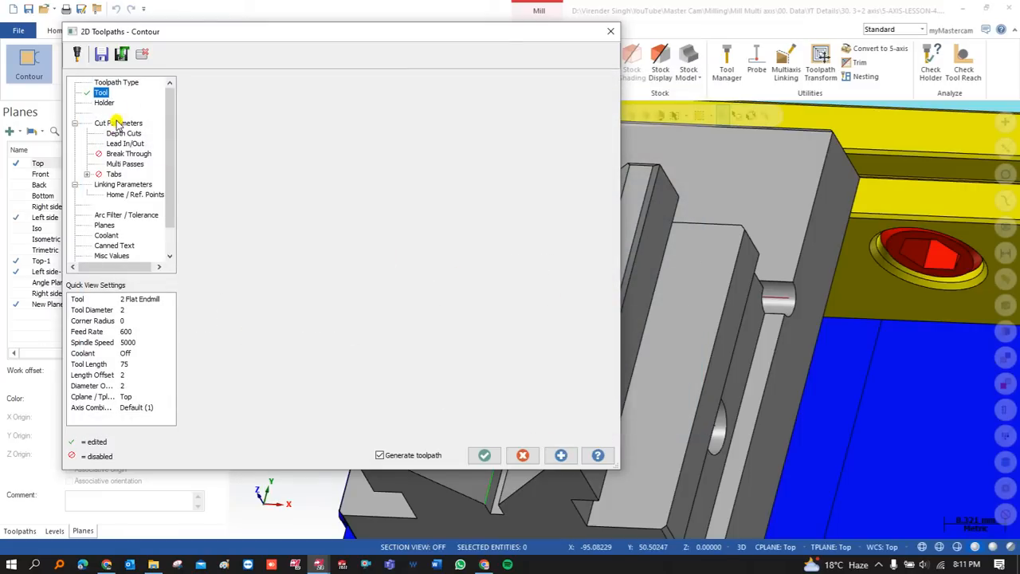
{"action": "left_click", "coordinate": [122, 134]}
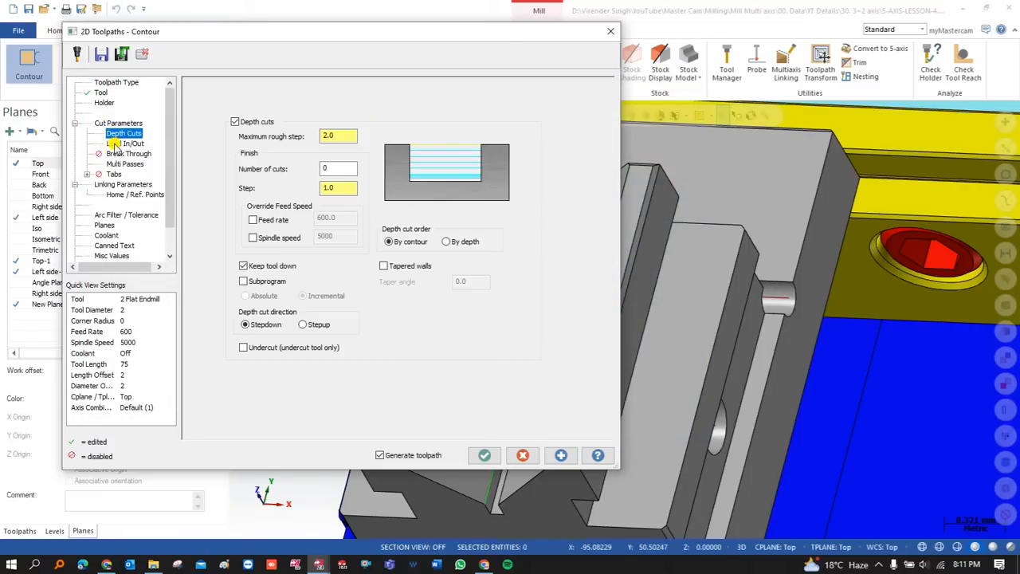
{"action": "left_click", "coordinate": [115, 143]}
{"action": "left_click", "coordinate": [116, 154]}
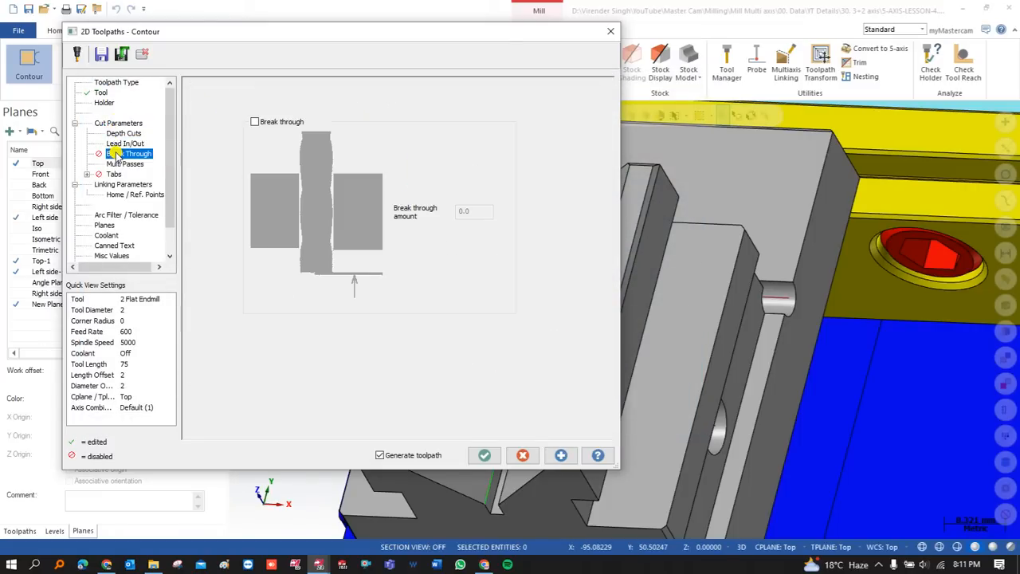
{"action": "left_click", "coordinate": [118, 164]}
{"action": "left_click", "coordinate": [115, 185]}
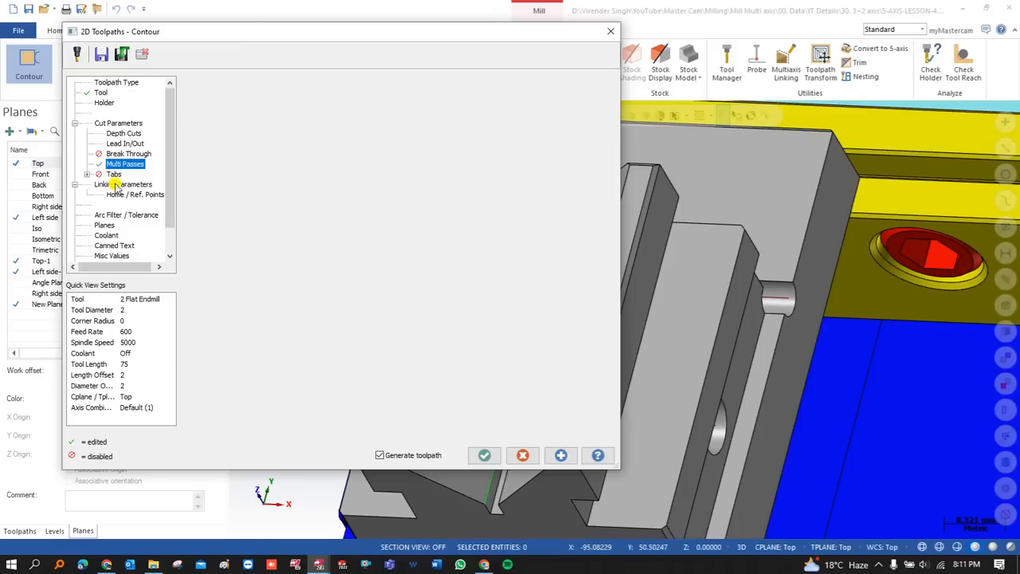
{"action": "left_click", "coordinate": [106, 226]}
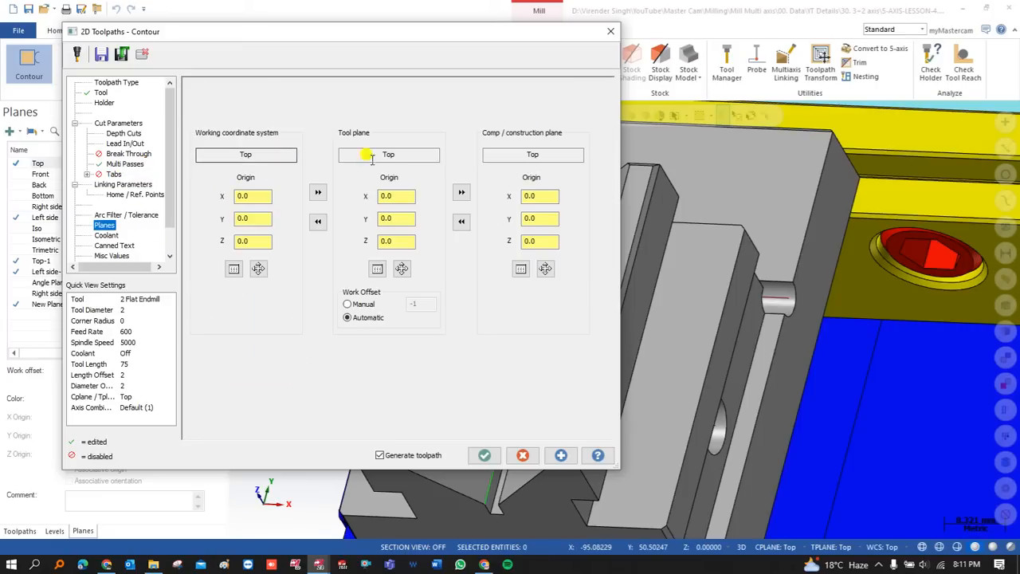
Set the contour's top of stock from the relief slot's upper corner and its depth from the slot's bottom corner, and generate the toolpath.
{"action": "left_click", "coordinate": [115, 185]}
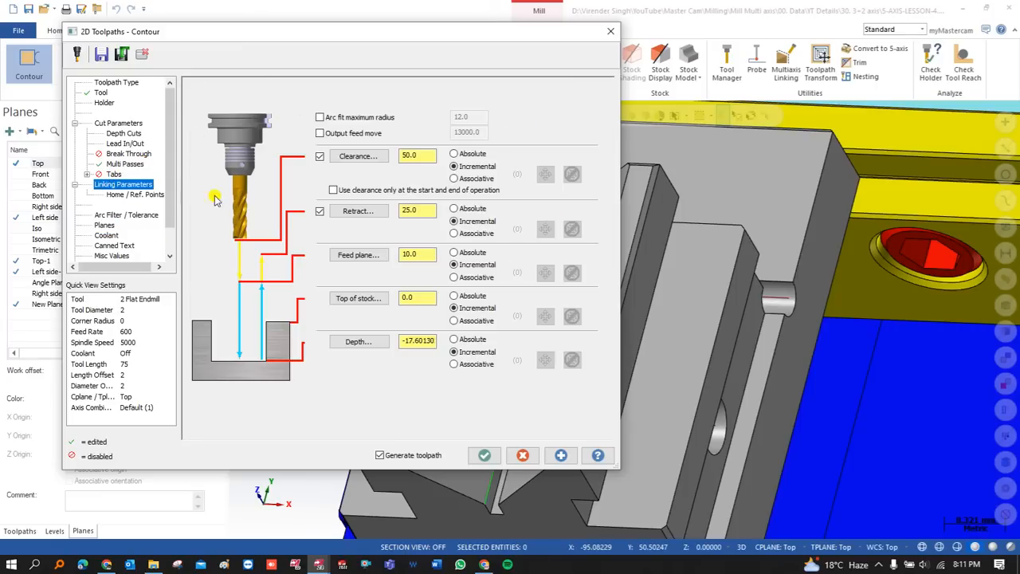
{"action": "left_click", "coordinate": [369, 295]}
{"action": "middle_click_drag", "start_coordinate": [469, 321], "coordinate": [570, 275]}
{"action": "scroll", "coordinate": [595, 351], "scroll_direction": "up", "scroll_amount": 2}
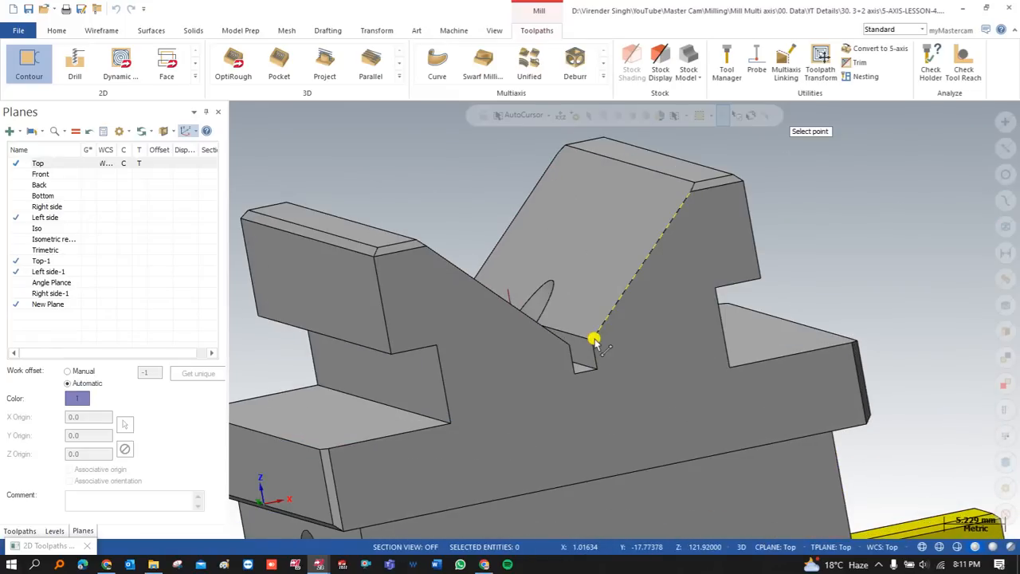
{"action": "left_click", "coordinate": [594, 339]}
{"action": "left_click", "coordinate": [415, 343]}
{"action": "left_click", "coordinate": [594, 371]}
{"action": "left_click", "coordinate": [485, 454]}
Reopen the 2 mm endmill contour's parameters, change its cutter compensation setting for the relief slot, and accept the edit.
{"action": "scroll", "coordinate": [525, 343], "scroll_direction": "down", "scroll_amount": 1}
{"action": "middle_click_drag", "start_coordinate": [530, 337], "coordinate": [441, 346]}
{"action": "scroll", "coordinate": [488, 353], "scroll_direction": "down", "scroll_amount": 2}
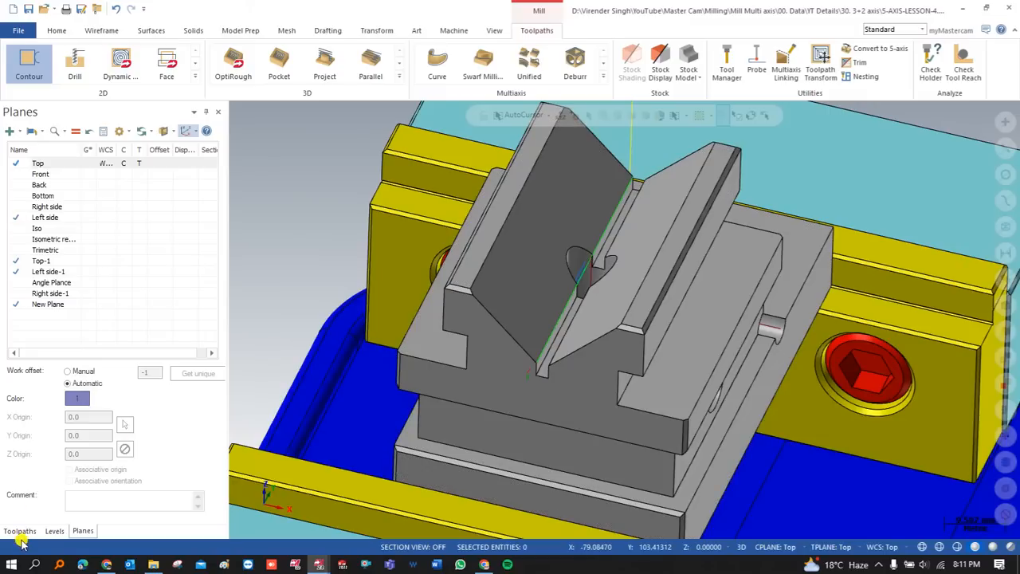
{"action": "left_click", "coordinate": [19, 530]}
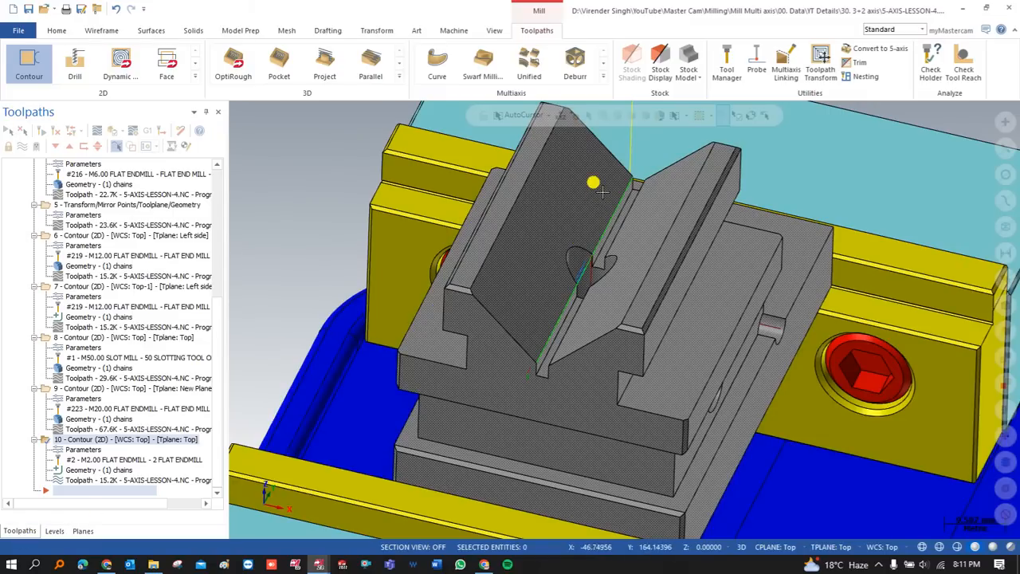
{"action": "left_click", "coordinate": [83, 450]}
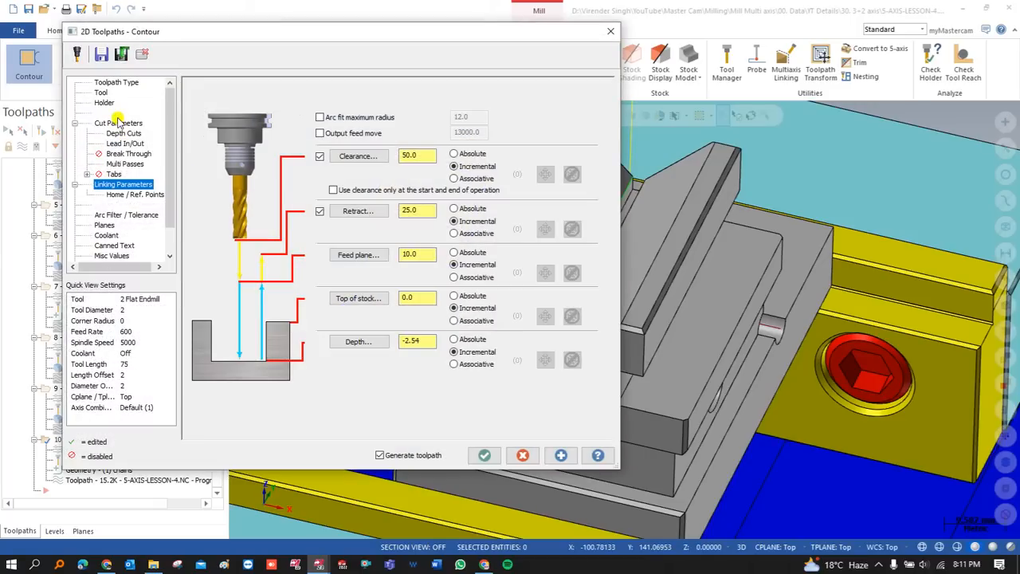
{"action": "left_click", "coordinate": [118, 122]}
{"action": "left_click", "coordinate": [319, 130]}
{"action": "left_click", "coordinate": [311, 141]}
{"action": "left_click", "coordinate": [488, 455]}
Backplot the 2 mm endmill contour to examine the tool's motion along the relief slot, and close the simulation.
{"action": "middle_click_drag", "start_coordinate": [515, 317], "coordinate": [467, 205]}
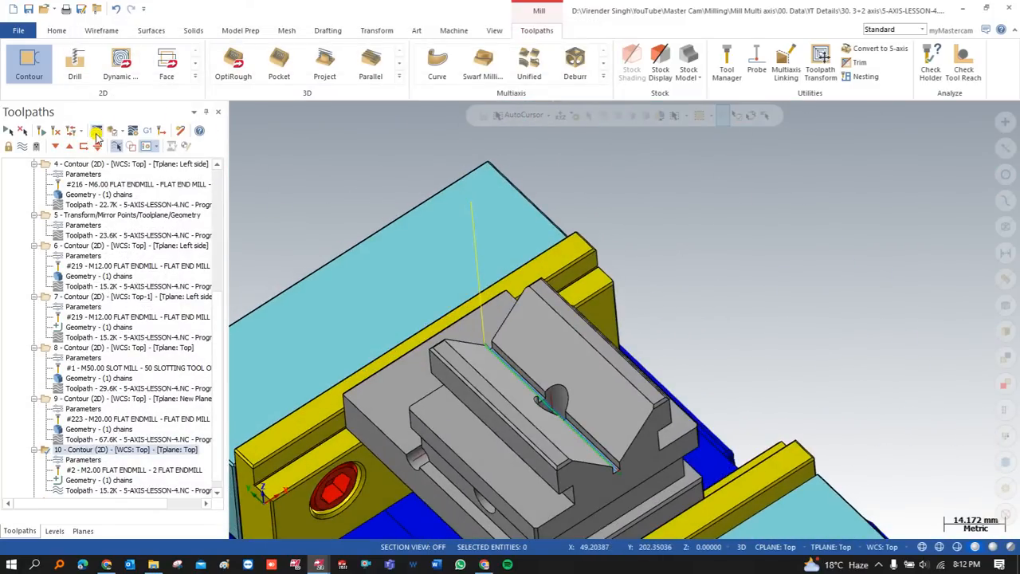
{"action": "left_click", "coordinate": [95, 132]}
{"action": "middle_click_drag", "start_coordinate": [359, 170], "coordinate": [503, 321]}
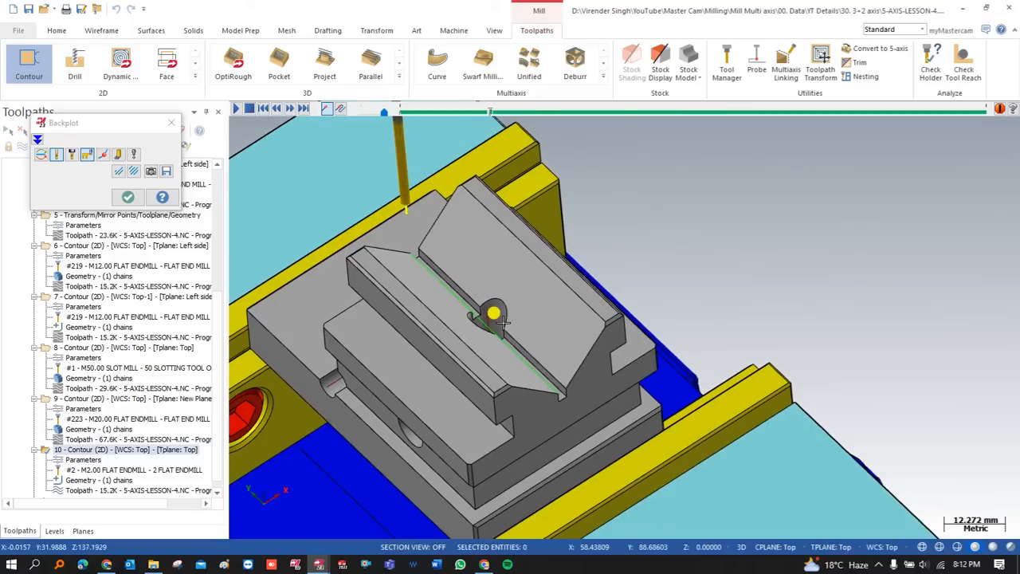
{"action": "scroll", "coordinate": [437, 255], "scroll_direction": "up", "scroll_amount": 2}
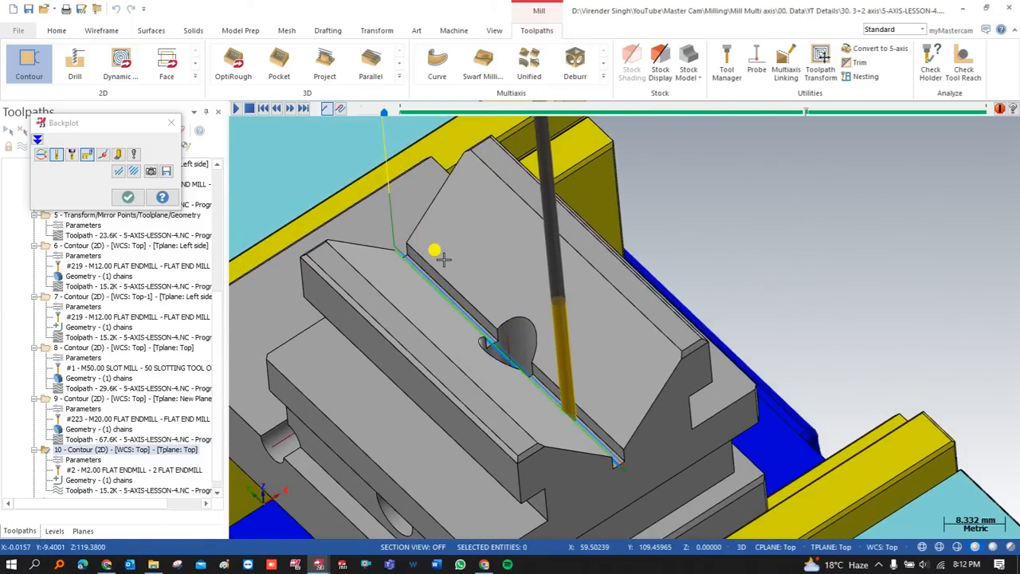
{"action": "middle_click_drag", "start_coordinate": [443, 258], "coordinate": [454, 218]}
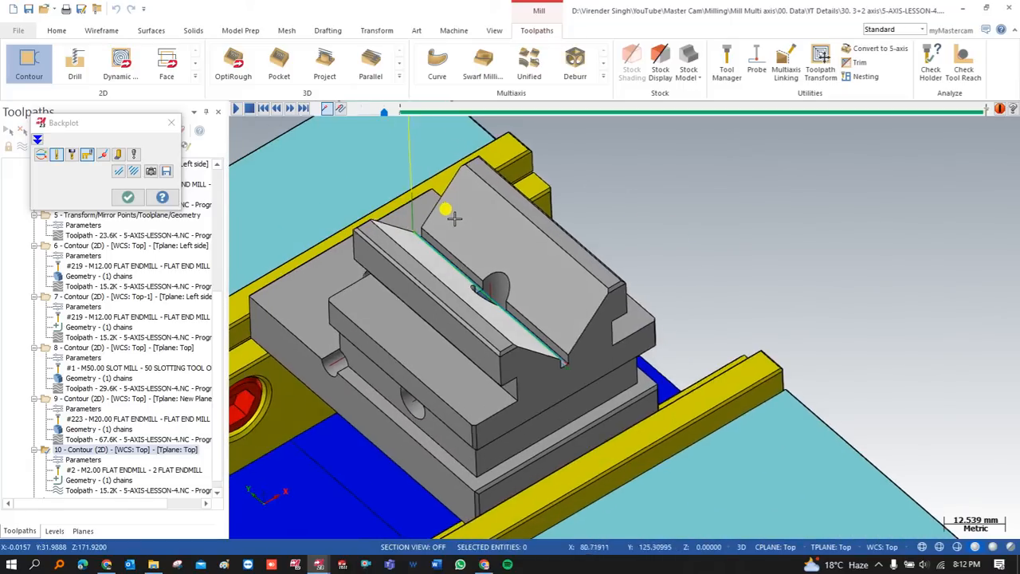
{"action": "scroll", "coordinate": [455, 218], "scroll_direction": "up", "scroll_amount": 3}
{"action": "middle_click_drag", "start_coordinate": [461, 217], "coordinate": [462, 241]}
{"action": "key", "text": "Escape"}
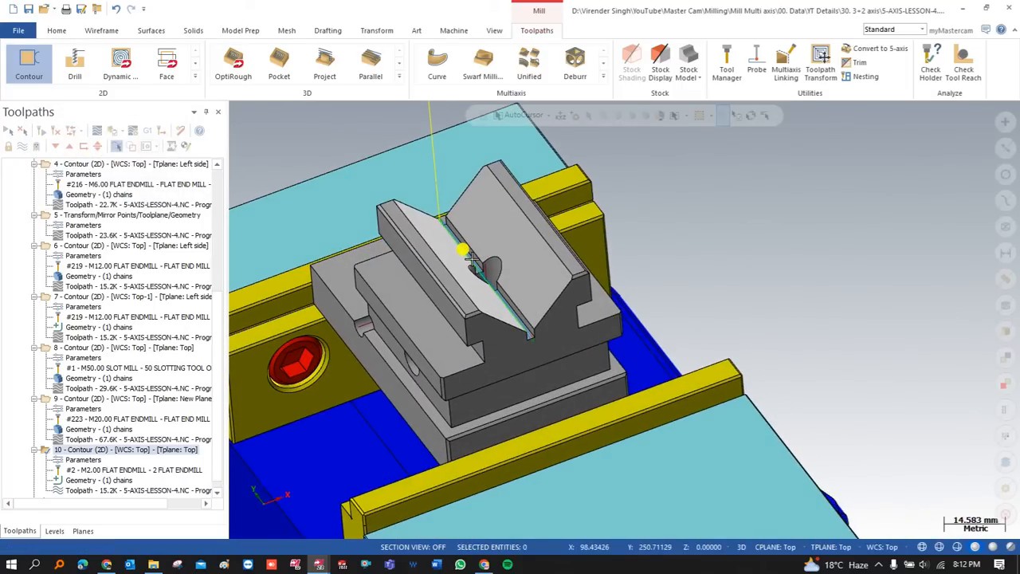